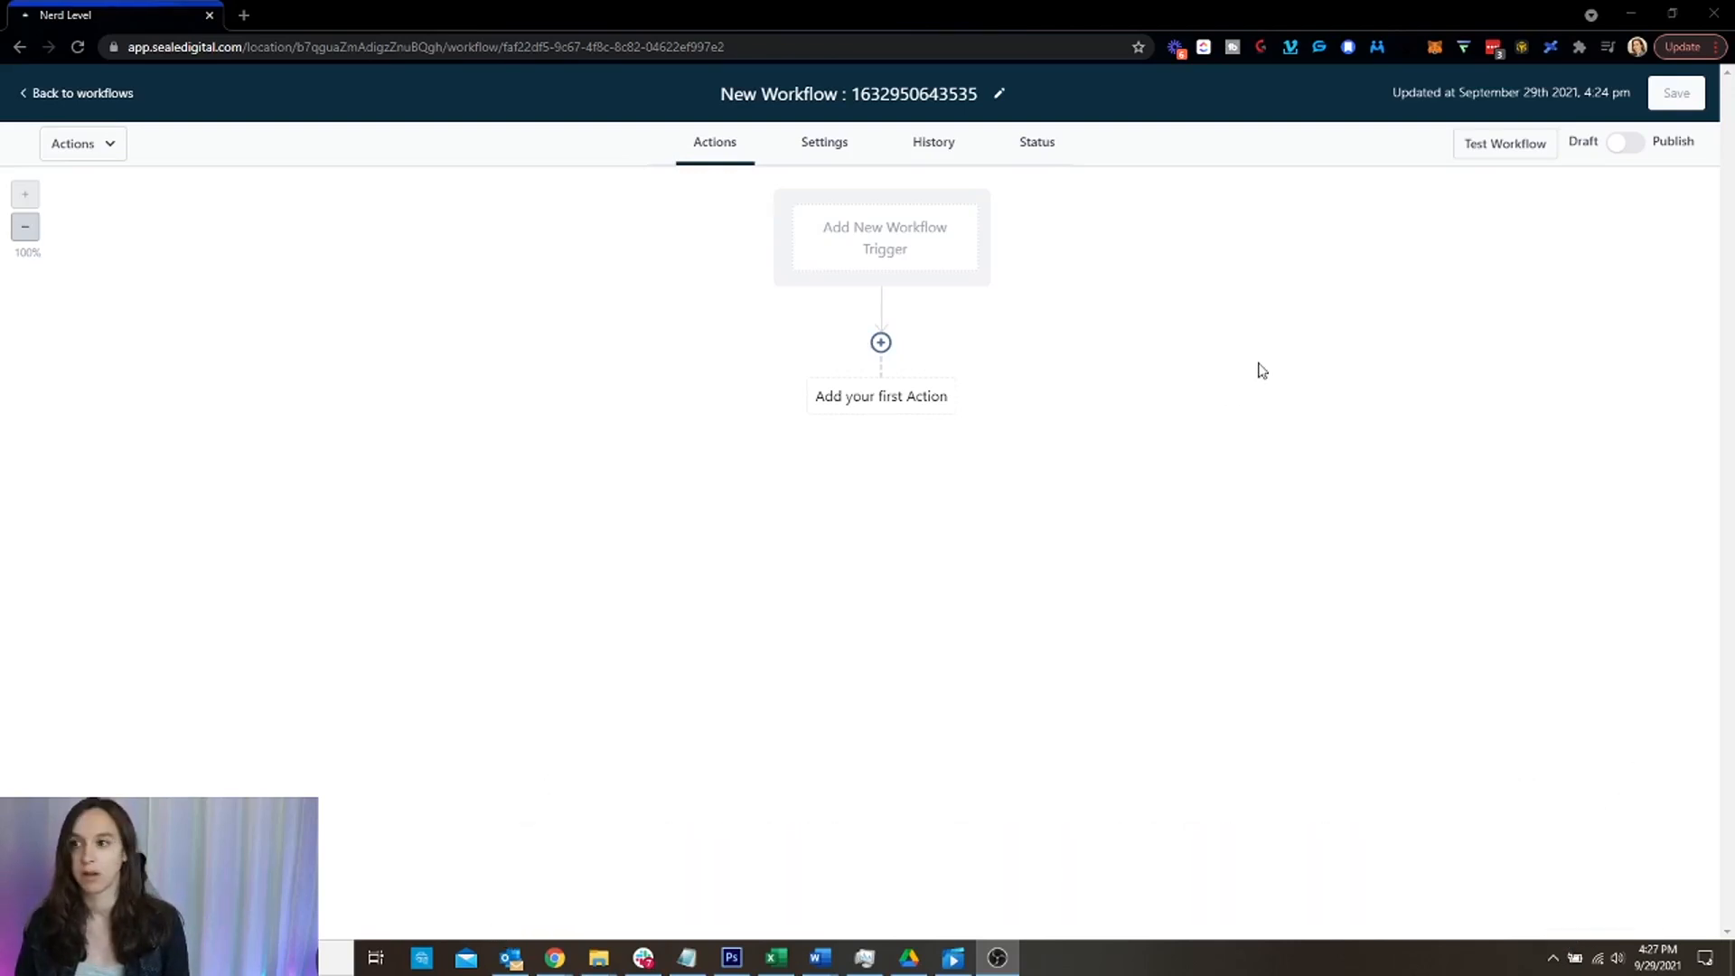
Start a new workflow trigger with the CRM trigger type and open the list of available triggers.
{"action": "left_click", "coordinate": [877, 237]}
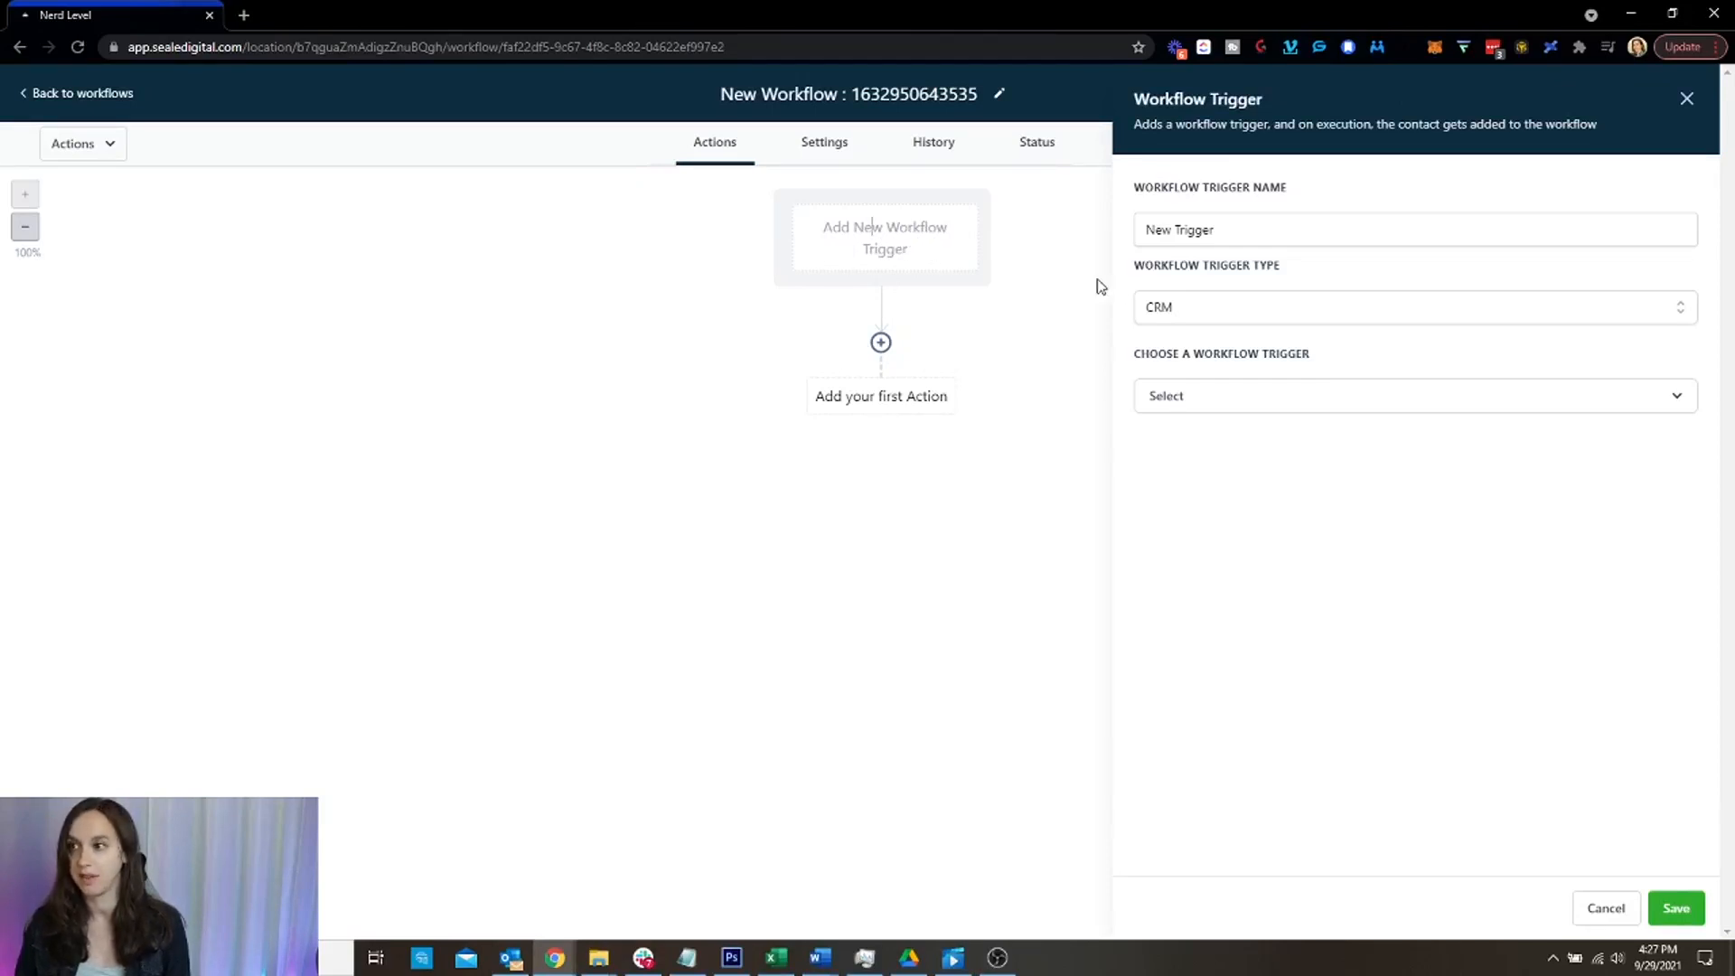
{"action": "left_click", "coordinate": [1222, 313]}
{"action": "left_click", "coordinate": [1222, 312]}
{"action": "left_click", "coordinate": [1231, 241]}
{"action": "left_click", "coordinate": [1222, 300]}
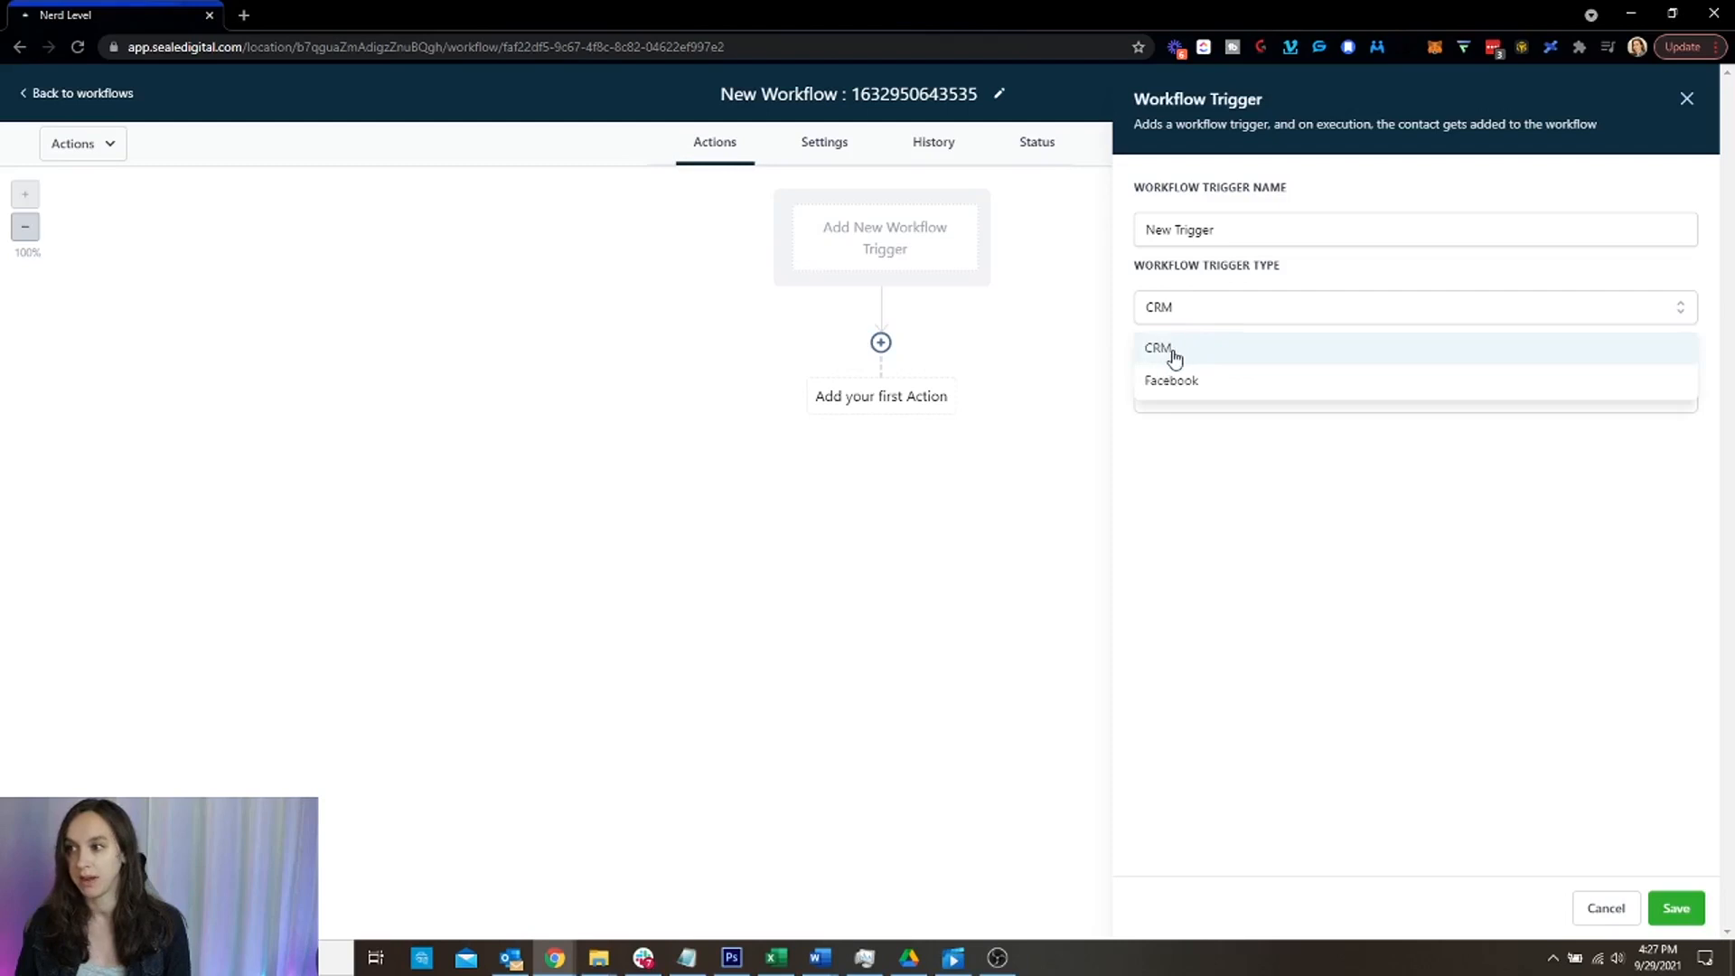
{"action": "left_click", "coordinate": [1189, 423]}
{"action": "left_click", "coordinate": [1201, 403]}
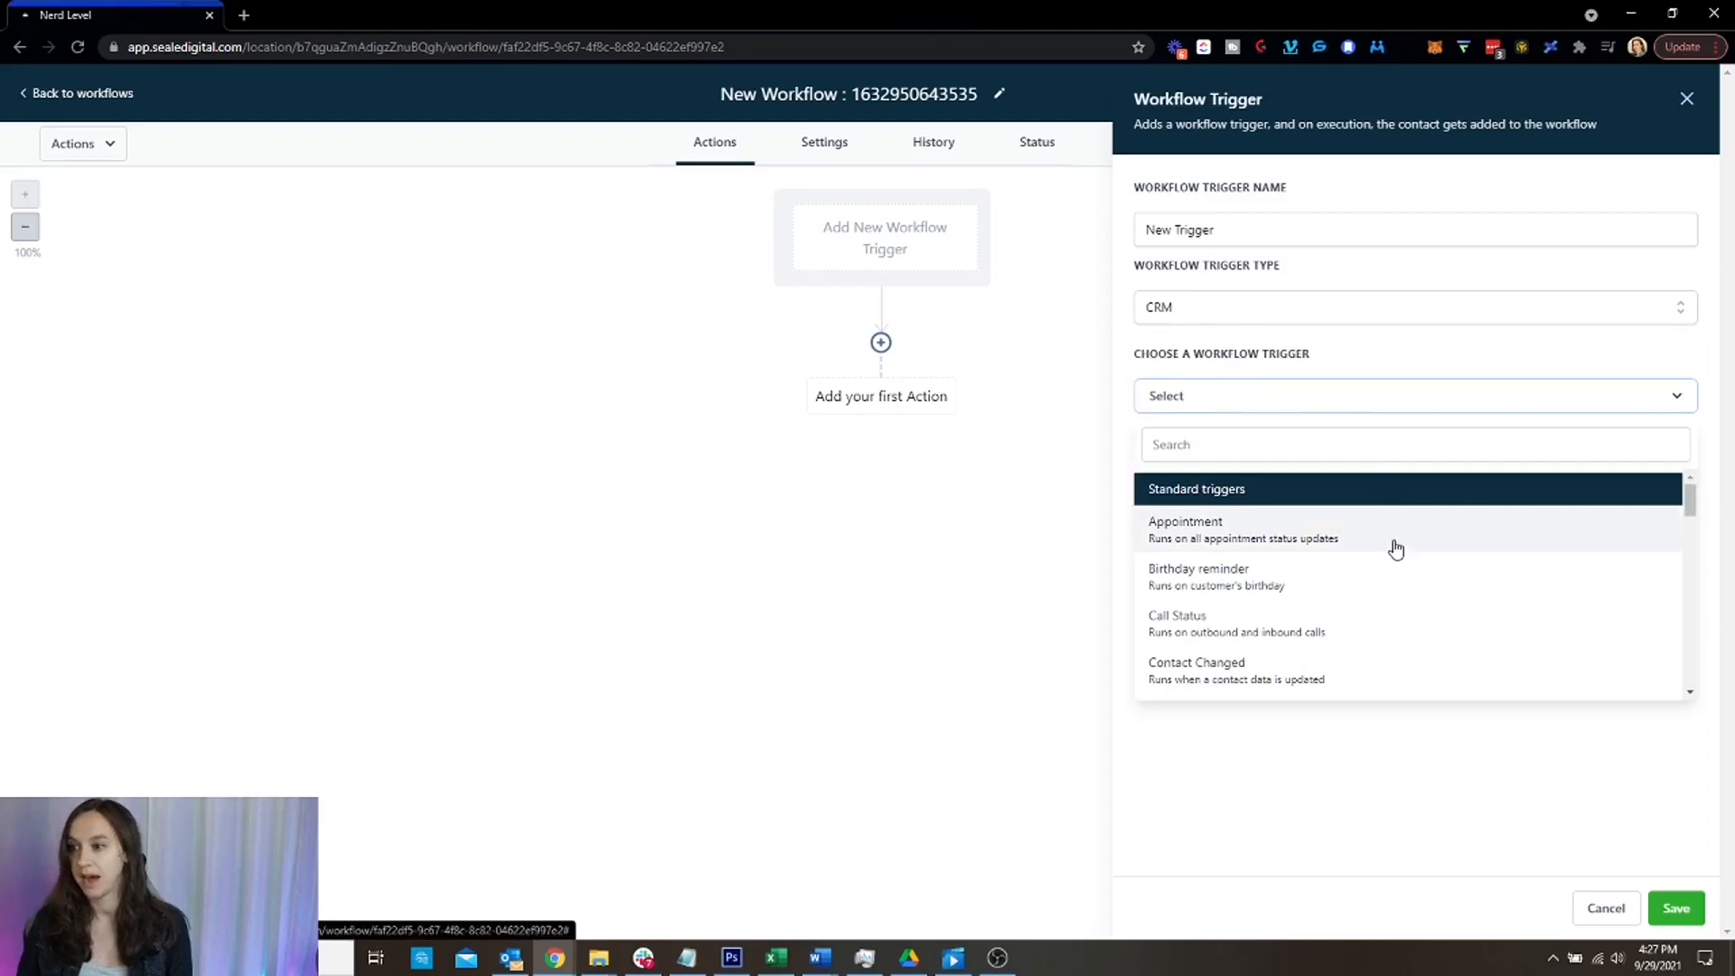
Browse the standard triggers available for the workflow, from appointment and contact events to opportunities and tasks.
{"action": "scroll", "coordinate": [1320, 539], "scroll_direction": "down", "scroll_amount": 2}
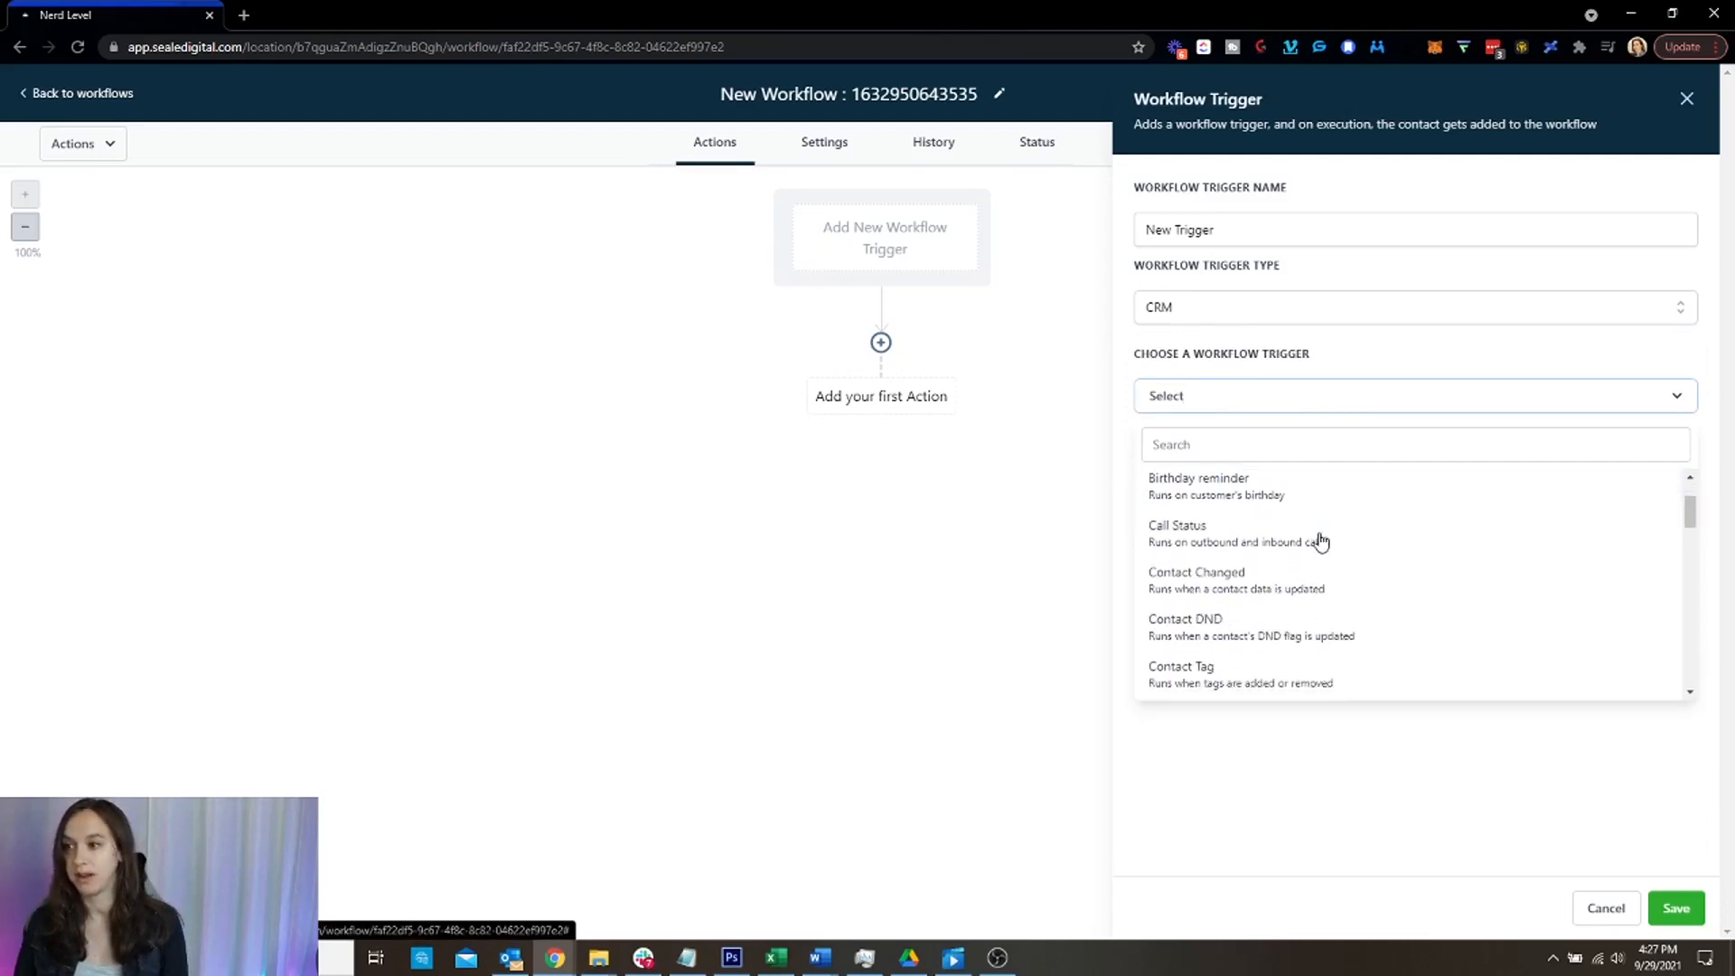
{"action": "scroll", "coordinate": [1338, 535], "scroll_direction": "down", "scroll_amount": 1}
{"action": "scroll", "coordinate": [1342, 535], "scroll_direction": "down", "scroll_amount": 2}
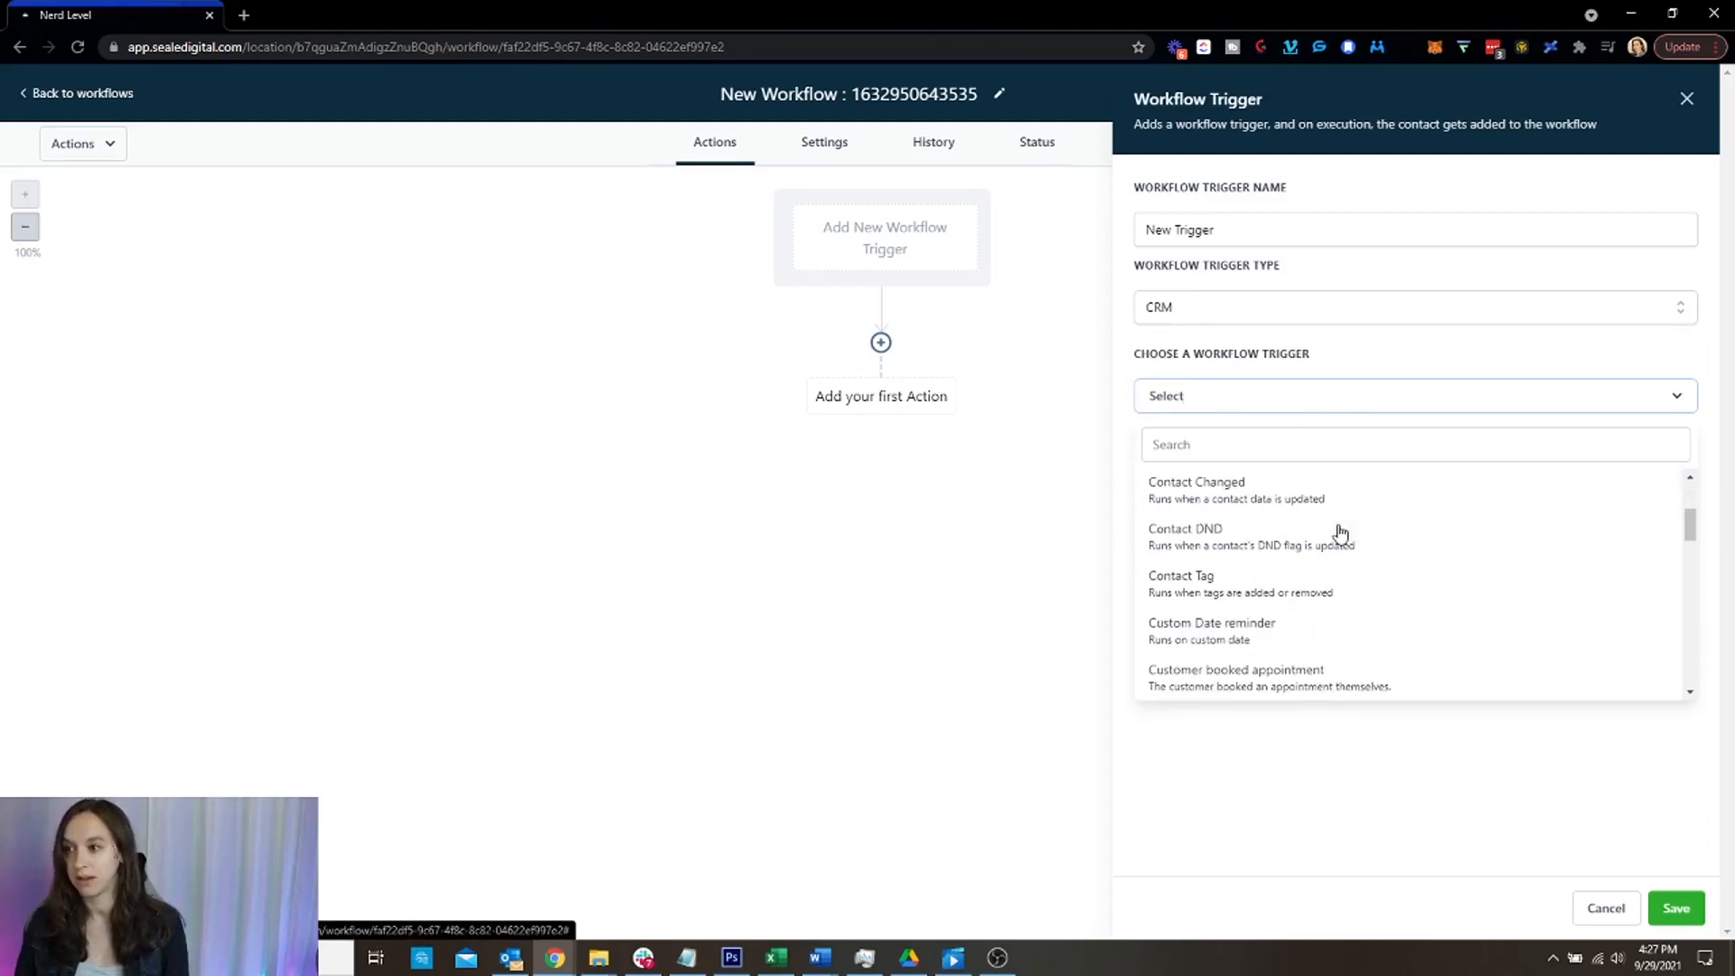
{"action": "scroll", "coordinate": [1420, 560], "scroll_direction": "down", "scroll_amount": 4}
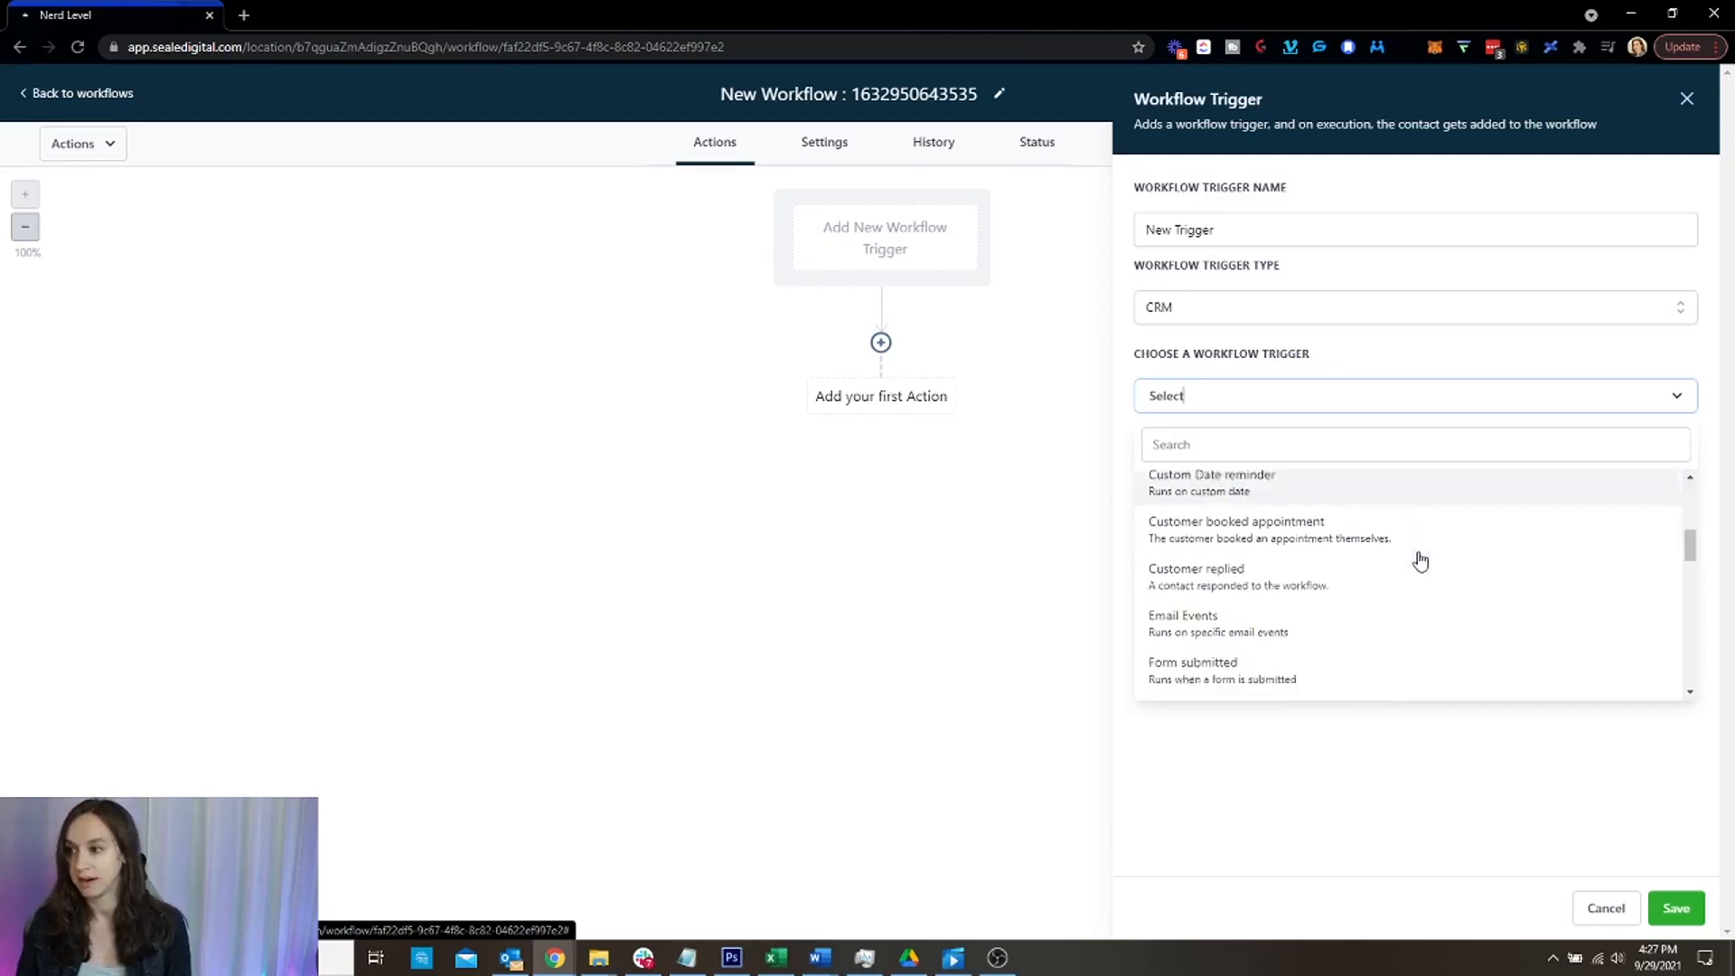
{"action": "scroll", "coordinate": [1421, 560], "scroll_direction": "down", "scroll_amount": 4}
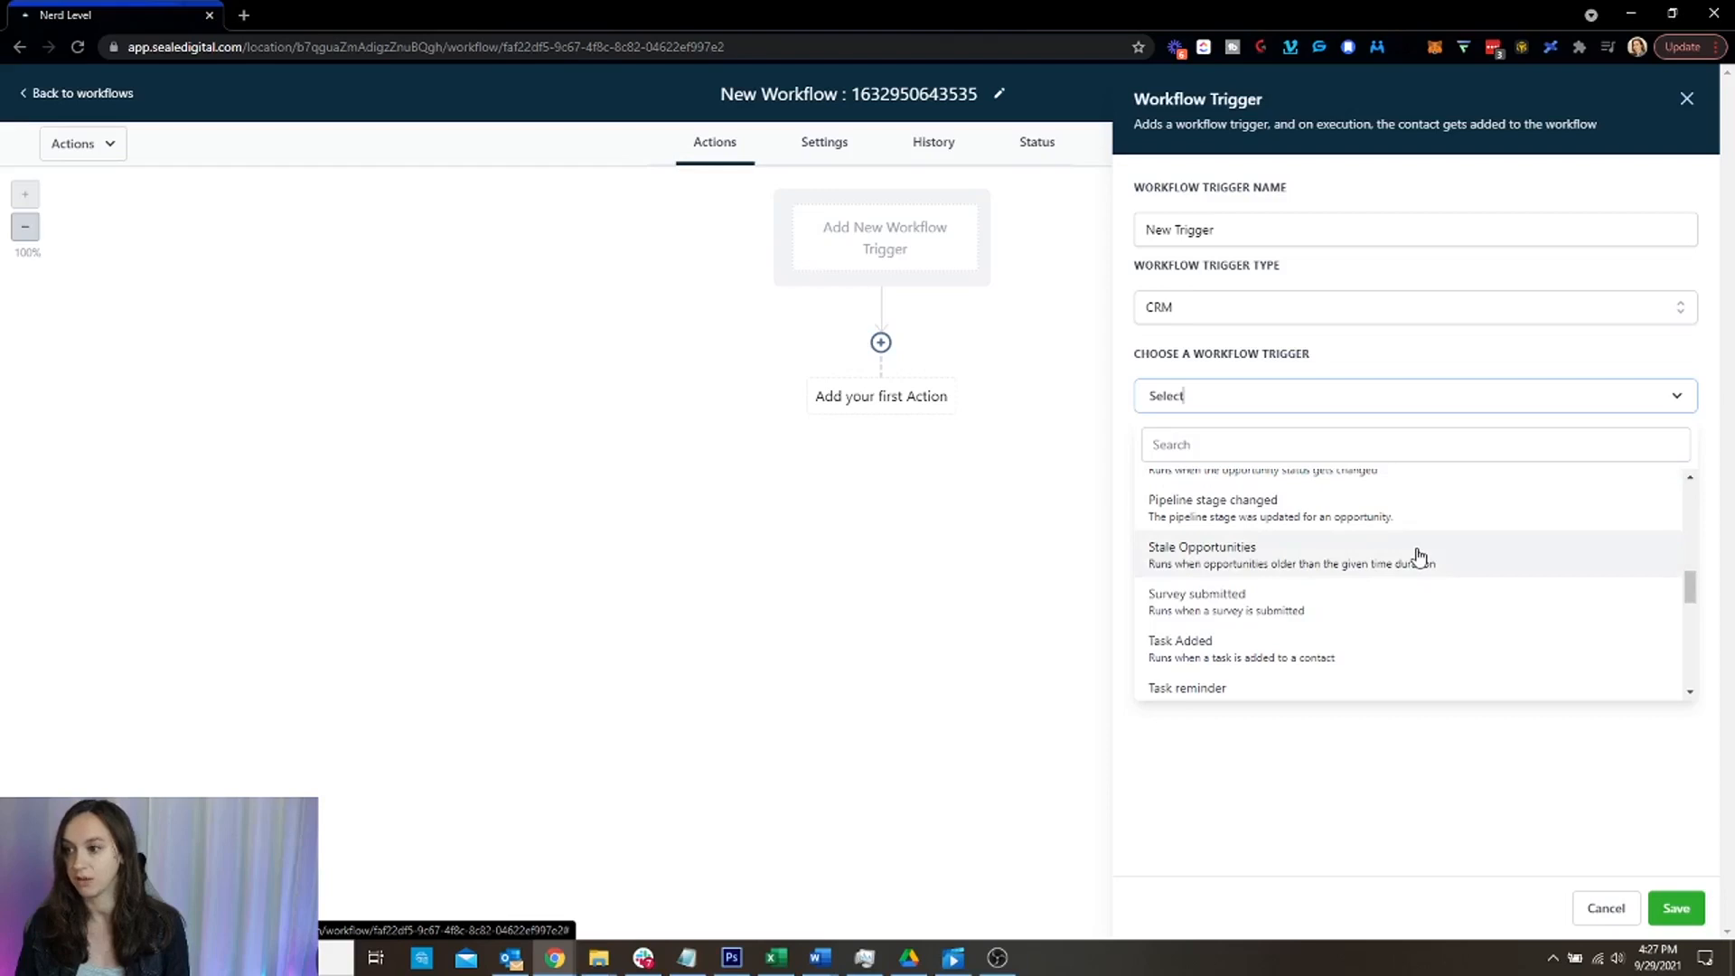
{"action": "scroll", "coordinate": [1421, 560], "scroll_direction": "down", "scroll_amount": 3}
{"action": "scroll", "coordinate": [1386, 565], "scroll_direction": "up", "scroll_amount": 12}
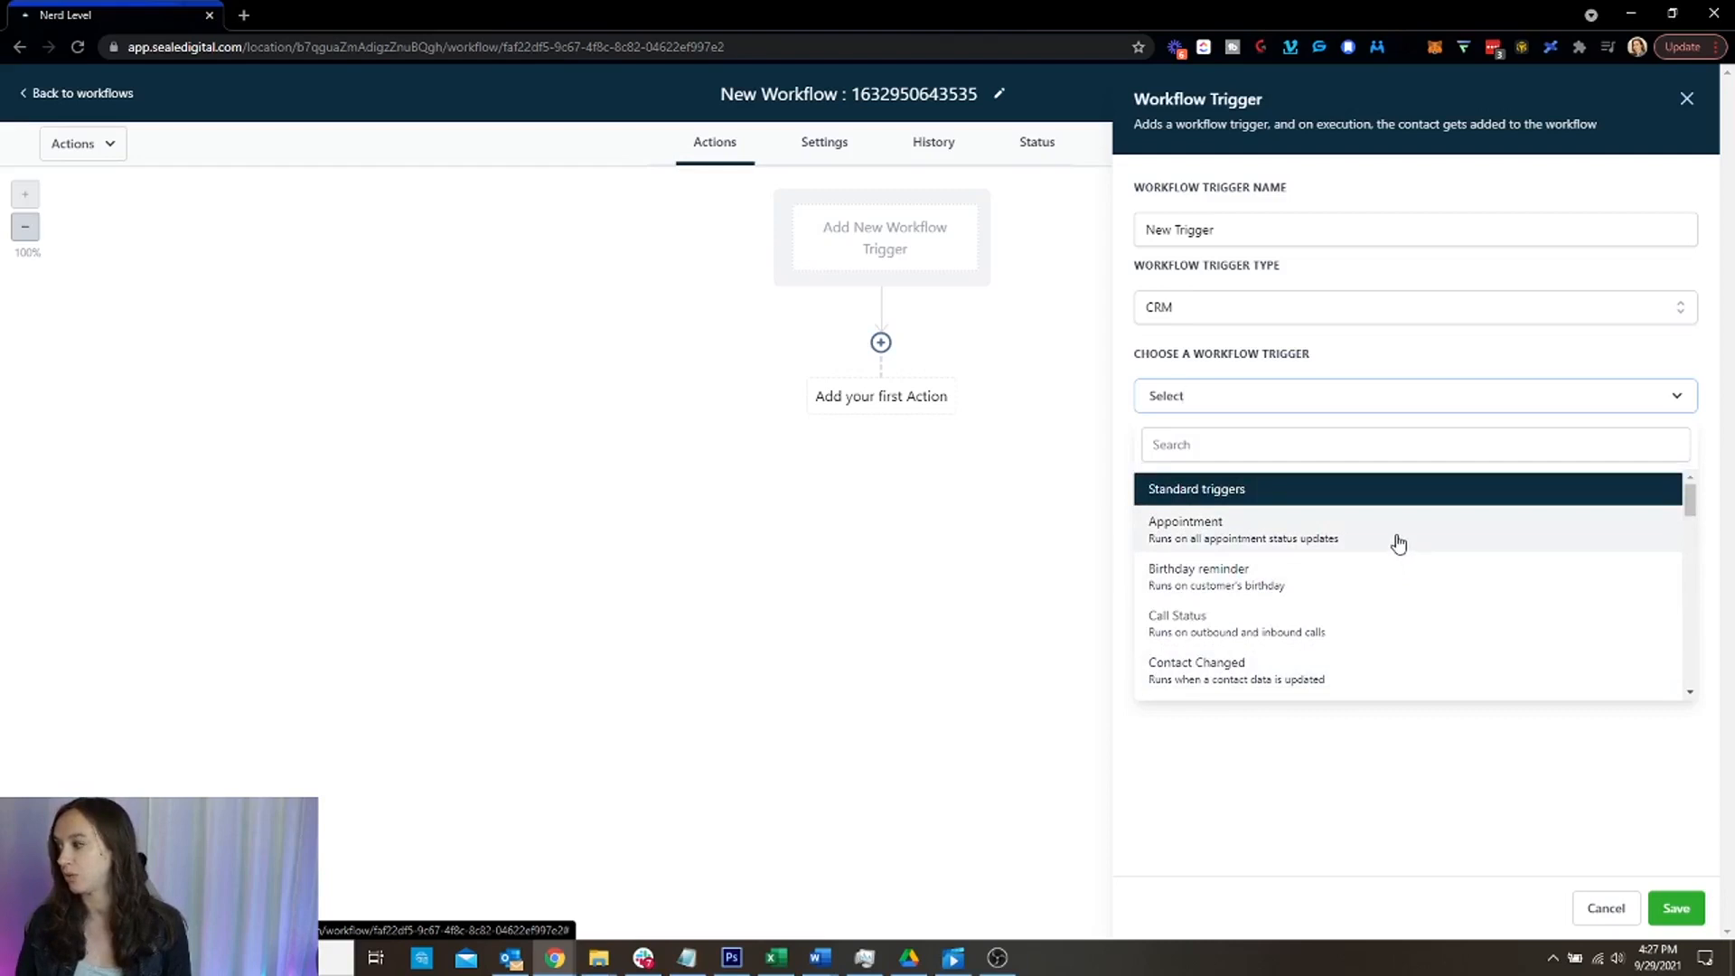
Choose Contact Tag as the workflow trigger.
{"action": "scroll", "coordinate": [1392, 547], "scroll_direction": "down", "scroll_amount": 3}
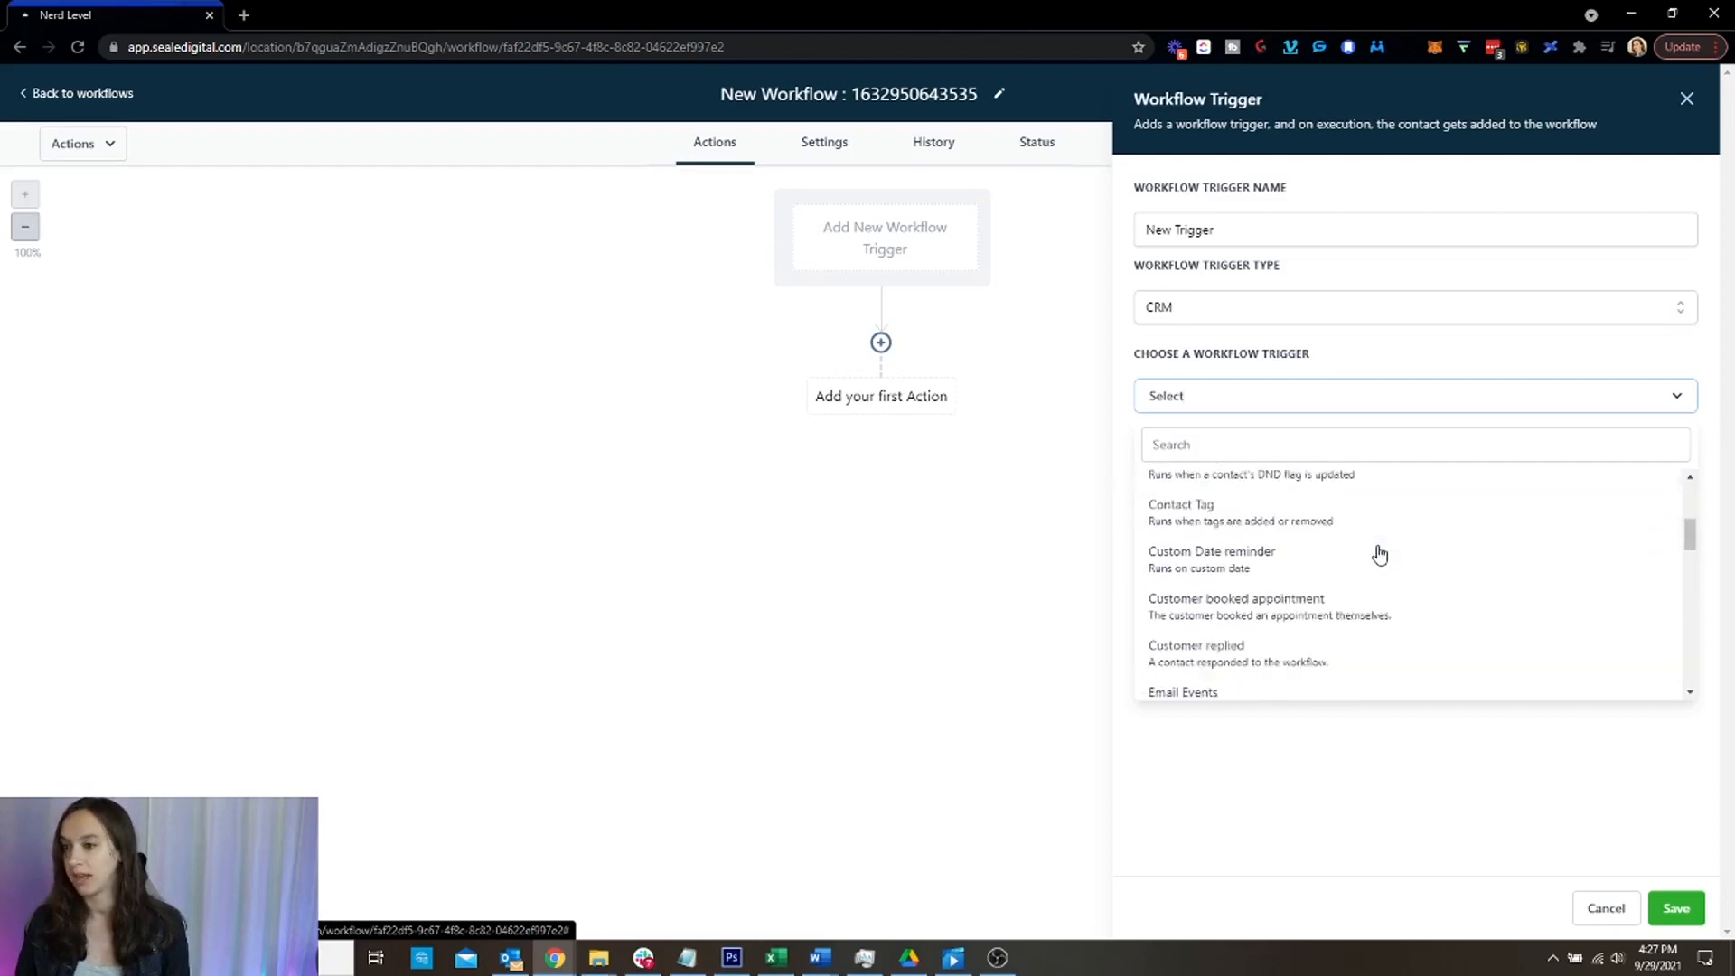
{"action": "scroll", "coordinate": [1374, 553], "scroll_direction": "up", "scroll_amount": 1}
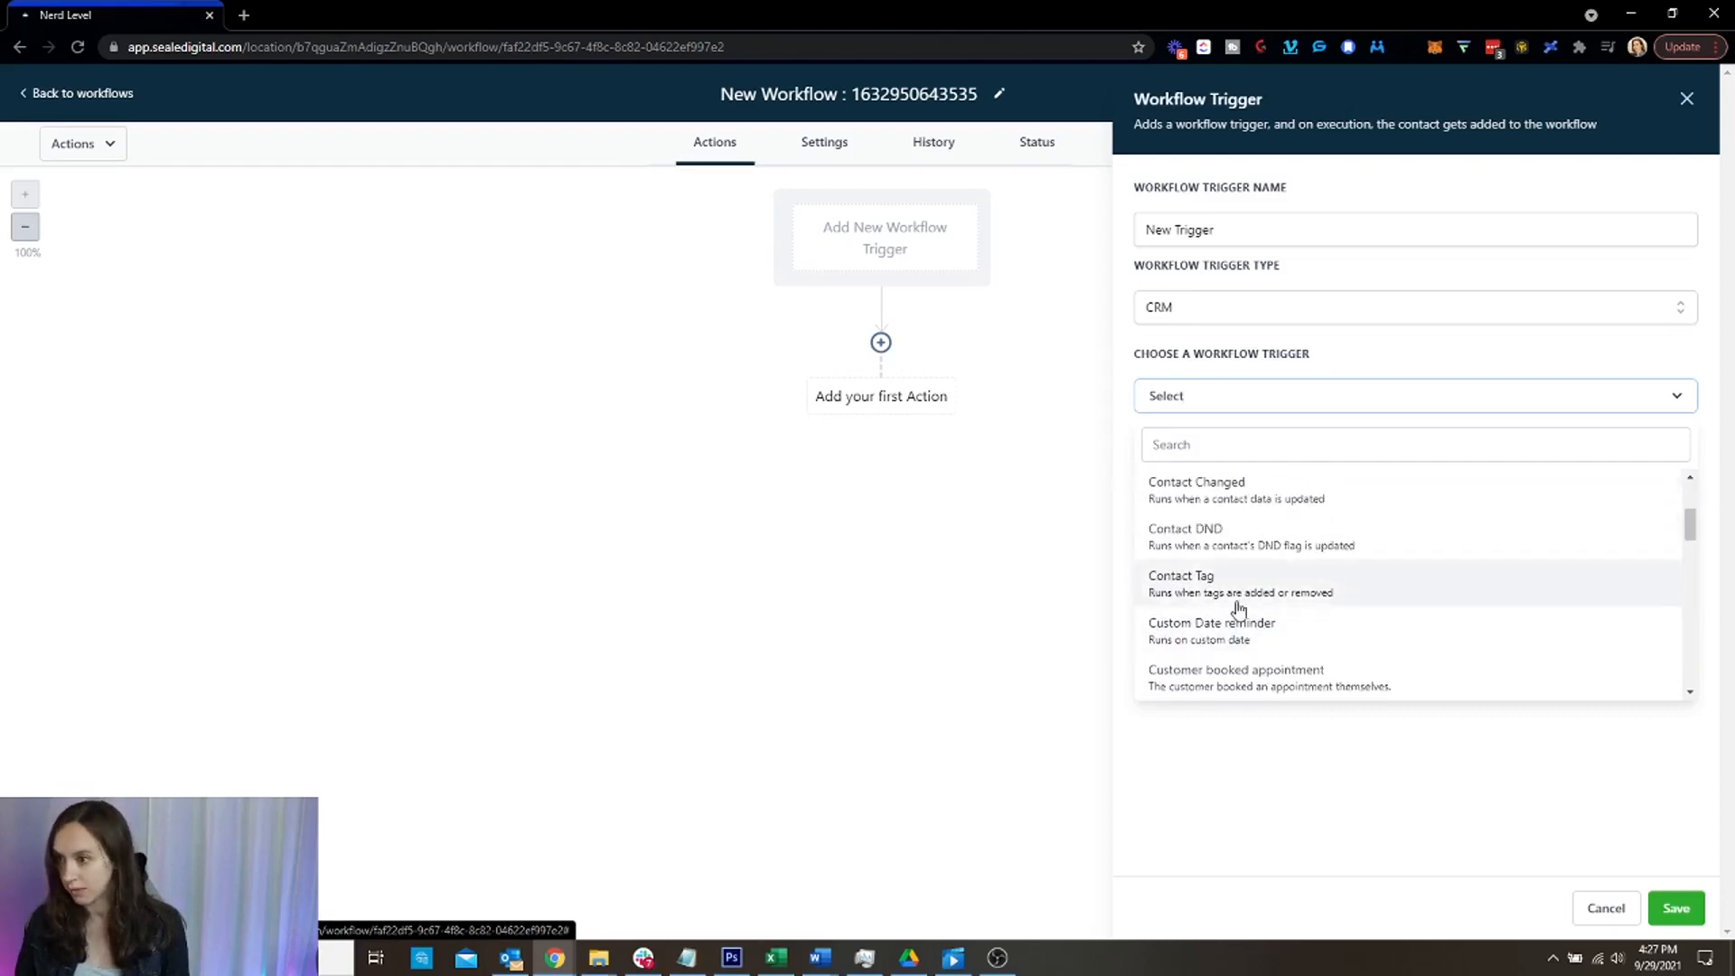
{"action": "left_click", "coordinate": [1251, 589]}
Filter the Contact Tag trigger to Tag Added with the tag "12 days" and save the trigger.
{"action": "left_click", "coordinate": [1145, 459]}
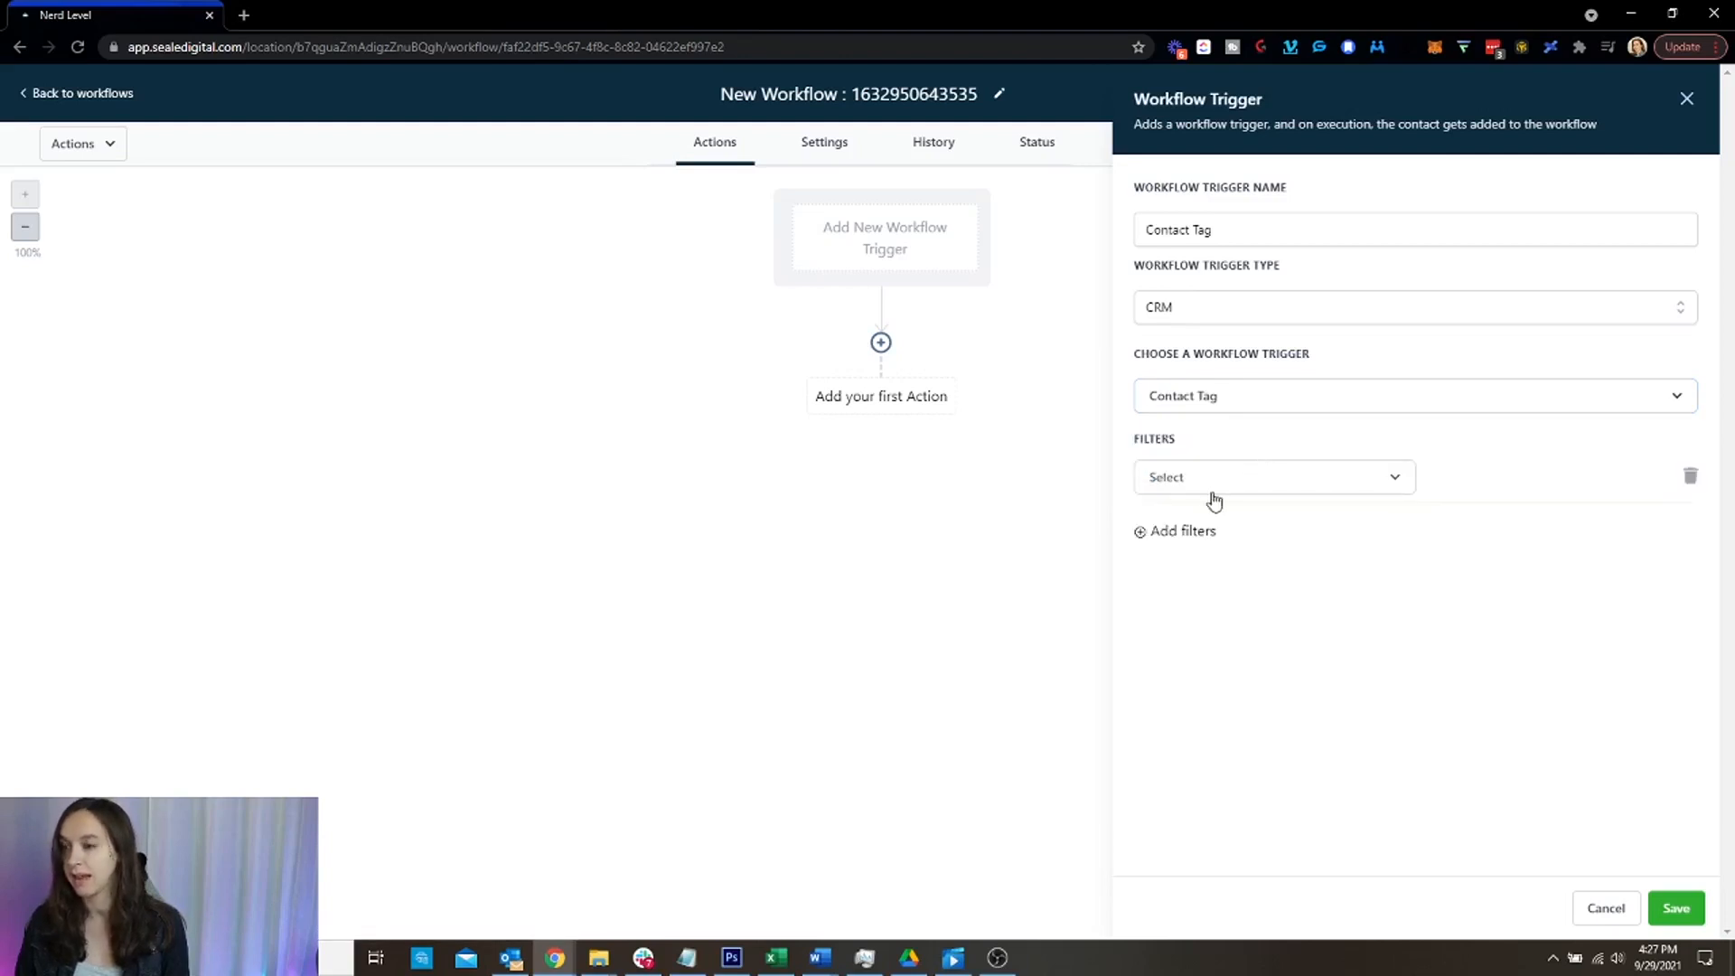
{"action": "left_click", "coordinate": [1216, 483]}
{"action": "left_click", "coordinate": [1193, 604]}
{"action": "left_click", "coordinate": [1563, 488]}
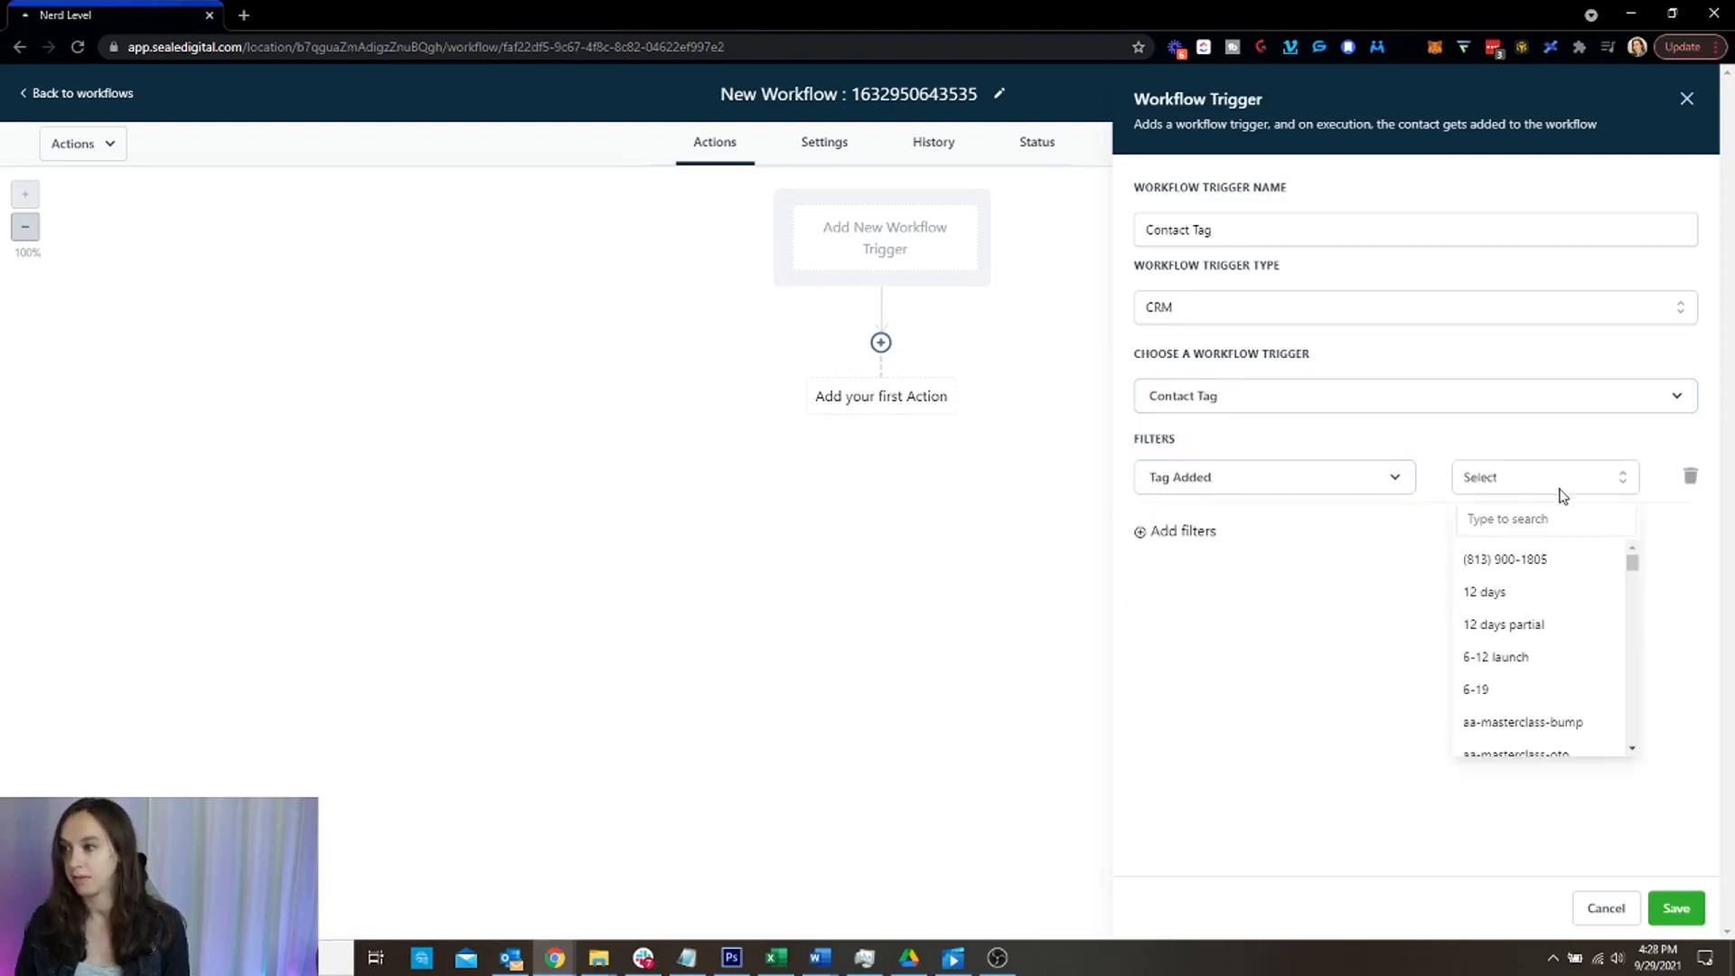
{"action": "left_click", "coordinate": [1515, 597]}
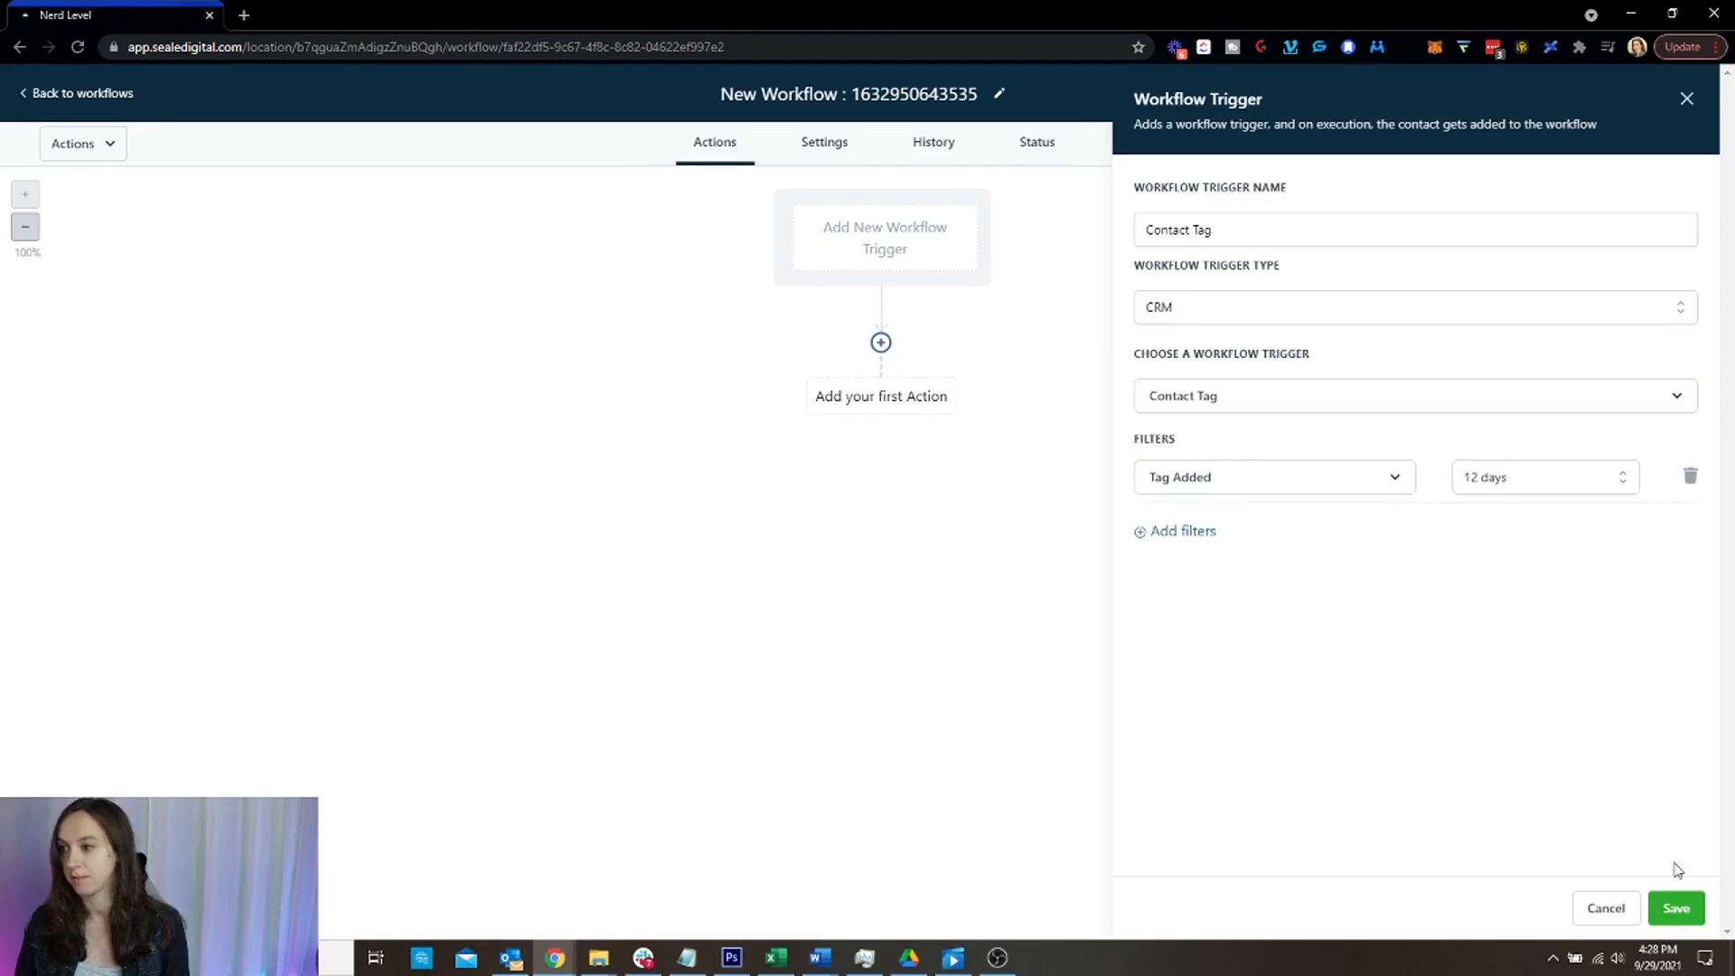
{"action": "left_click", "coordinate": [1677, 908]}
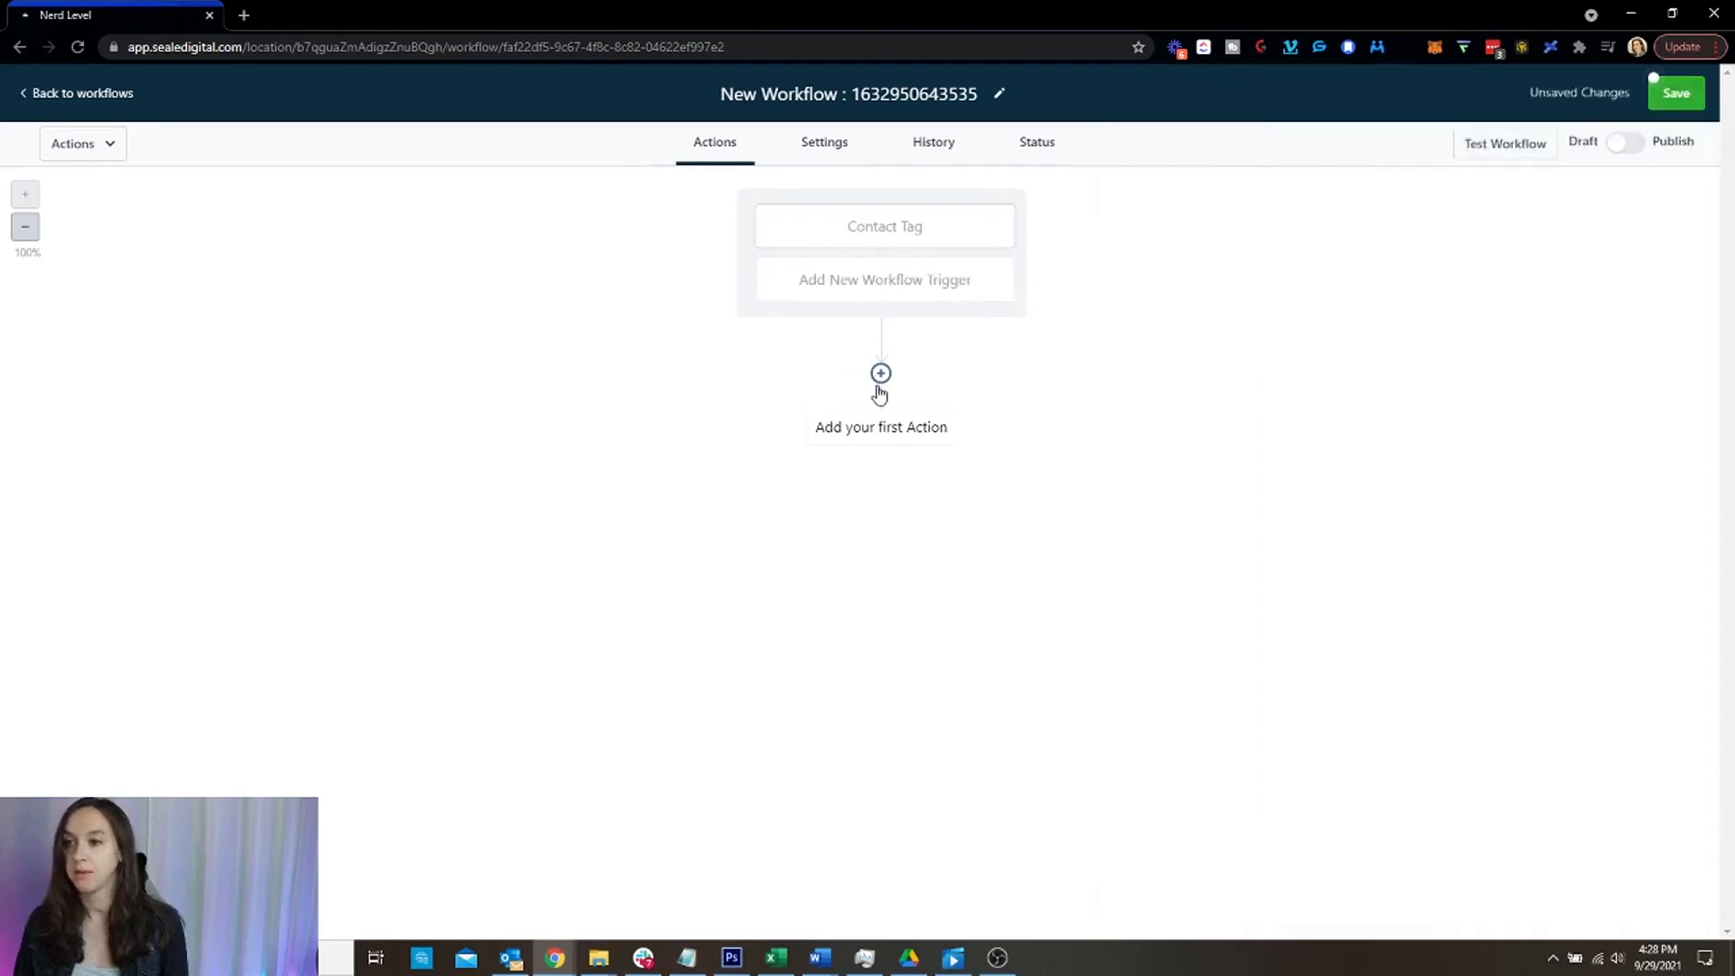
Open the choice of a first action, and review the Email action's sender, subject and message settings.
{"action": "left_click", "coordinate": [881, 373]}
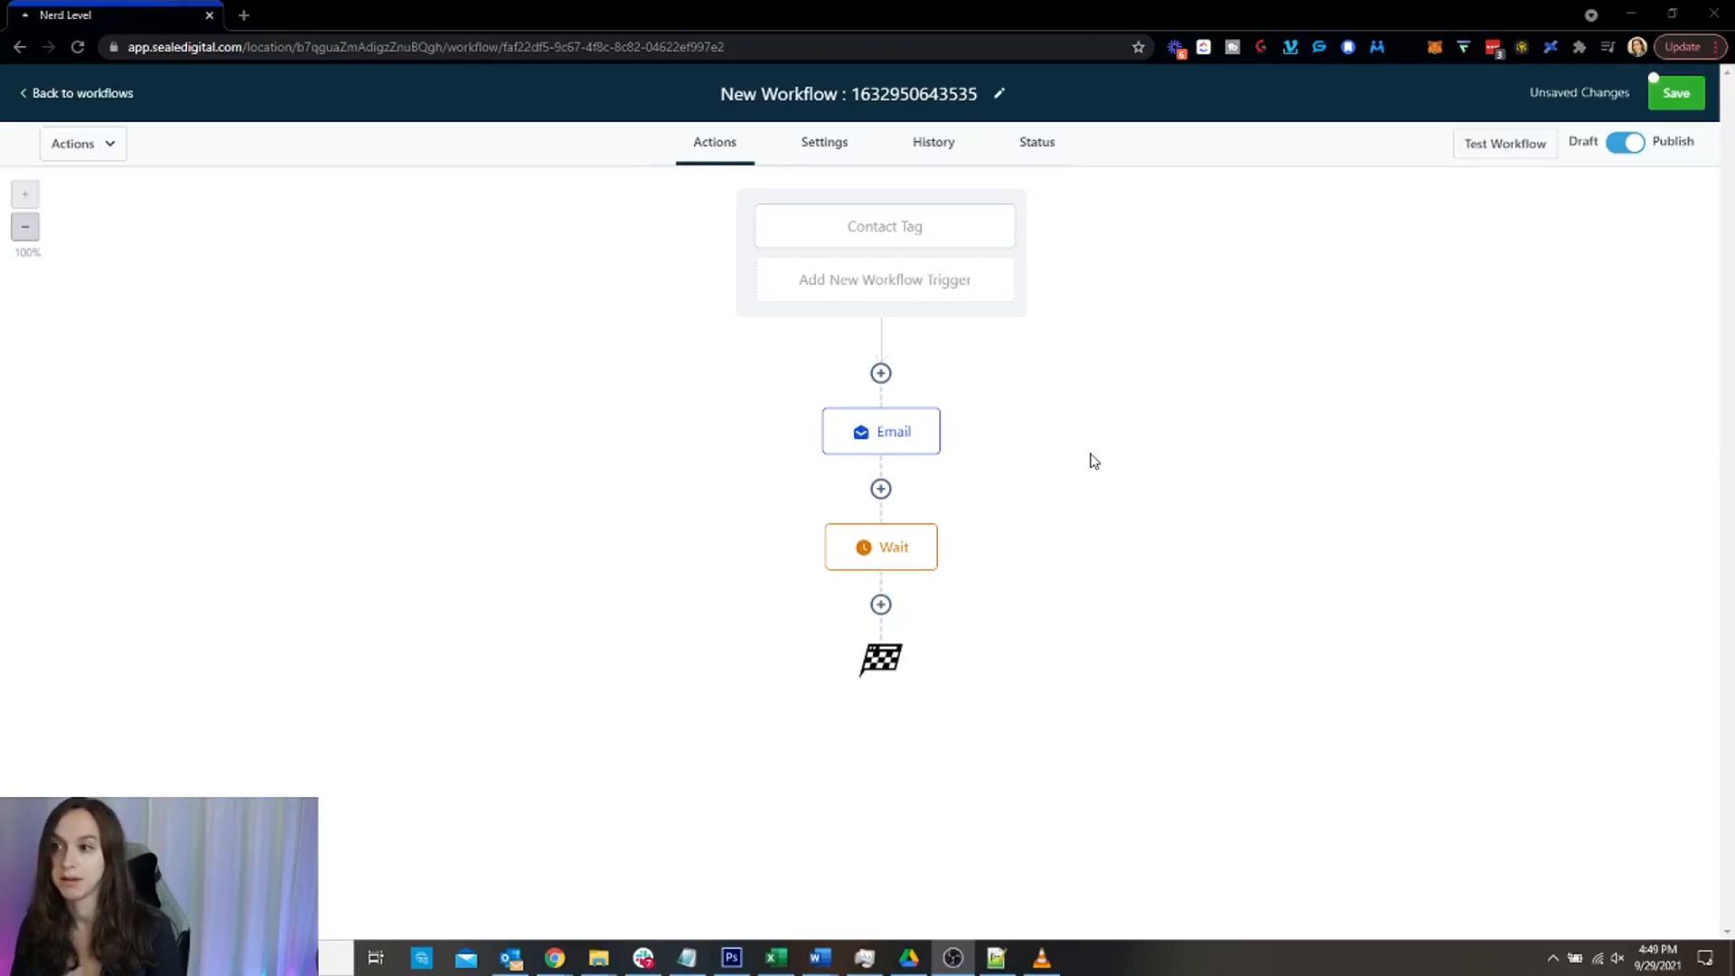
{"action": "left_click", "coordinate": [895, 443]}
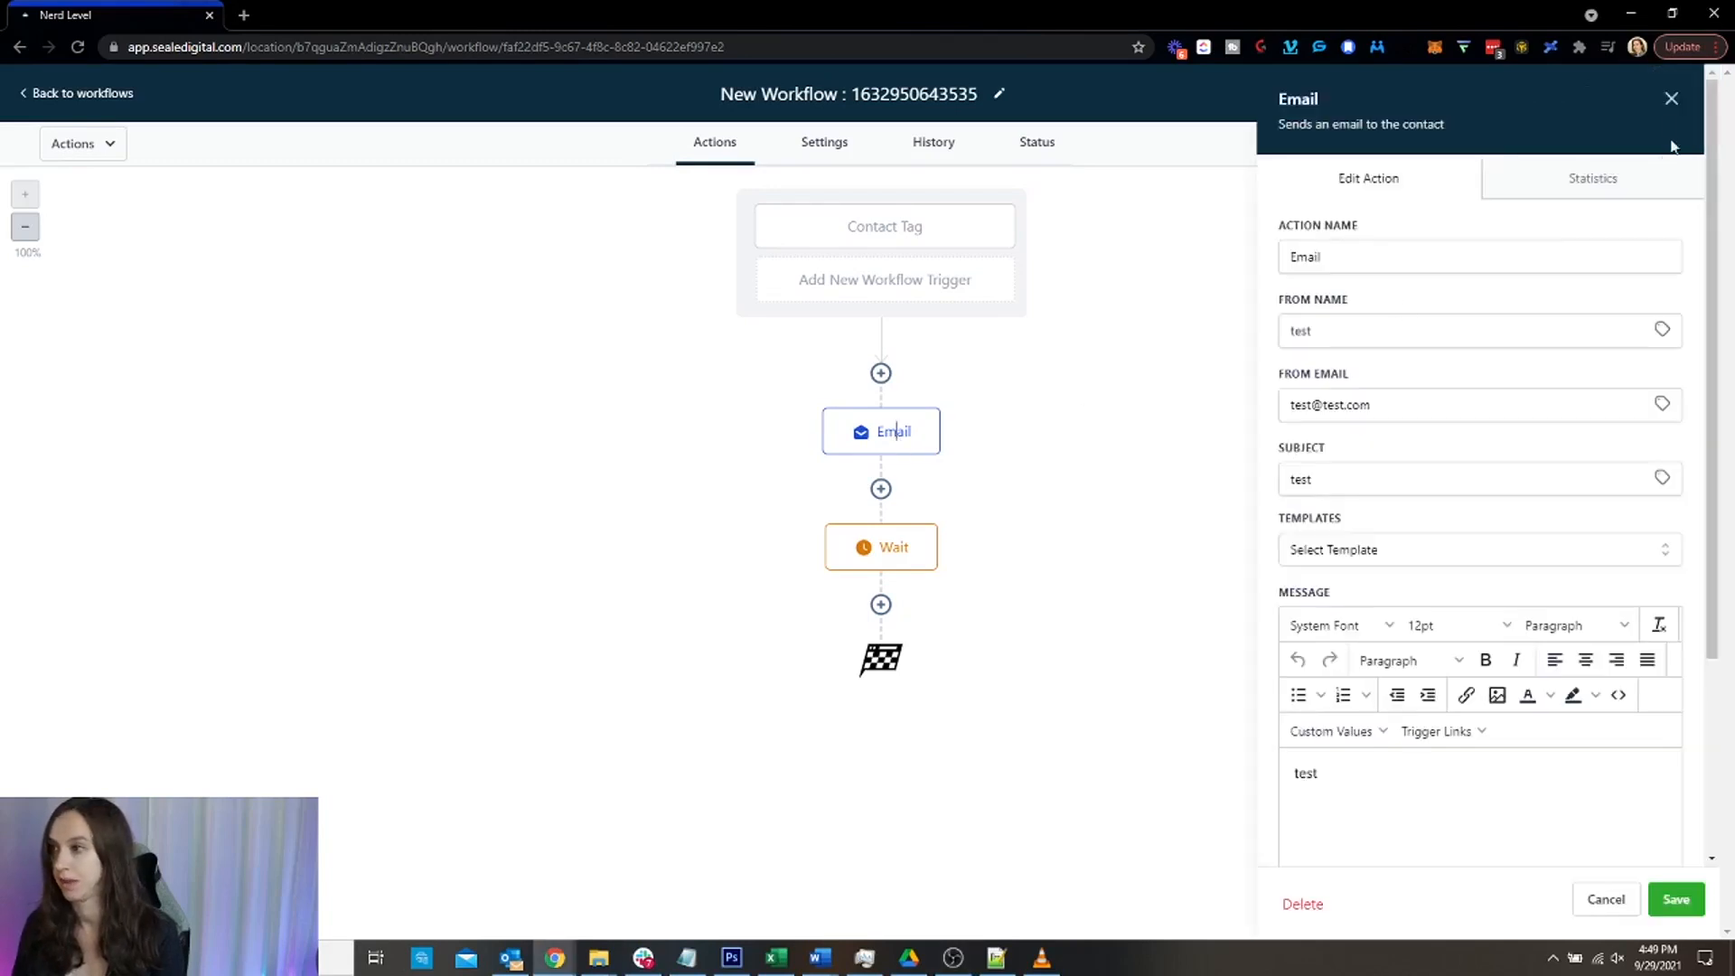
{"action": "left_click", "coordinate": [1669, 101]}
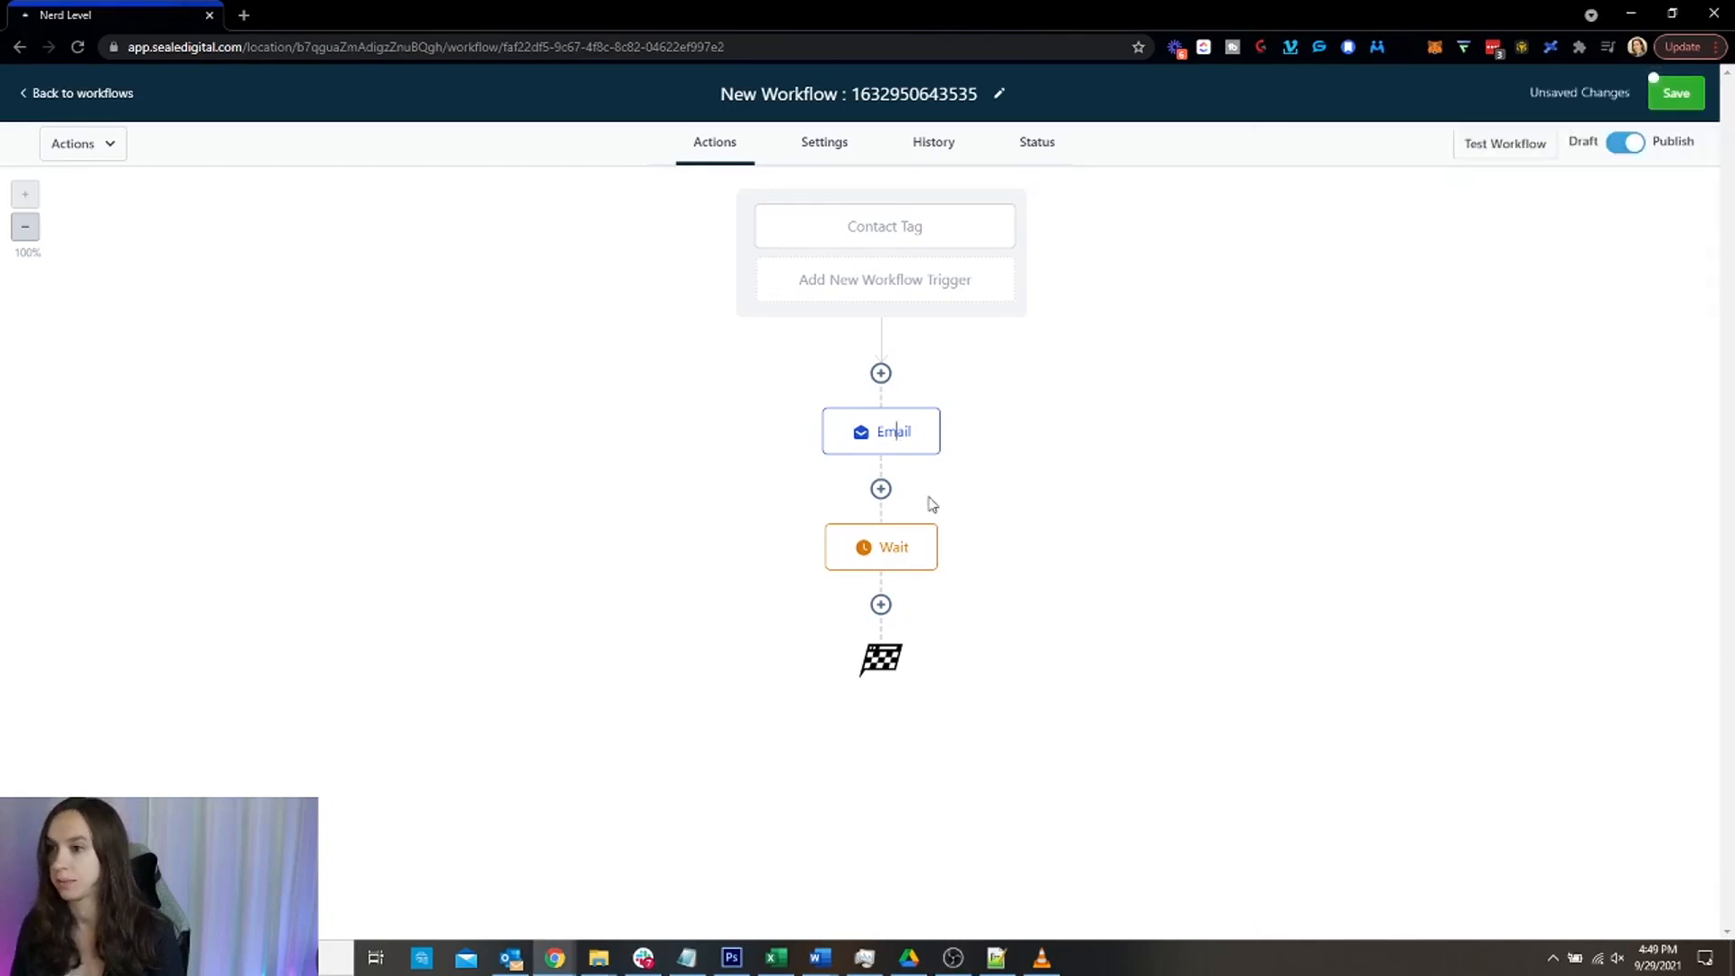
Set the Wait action to wait for a contact reply to the Email step and save it.
{"action": "left_click", "coordinate": [892, 548]}
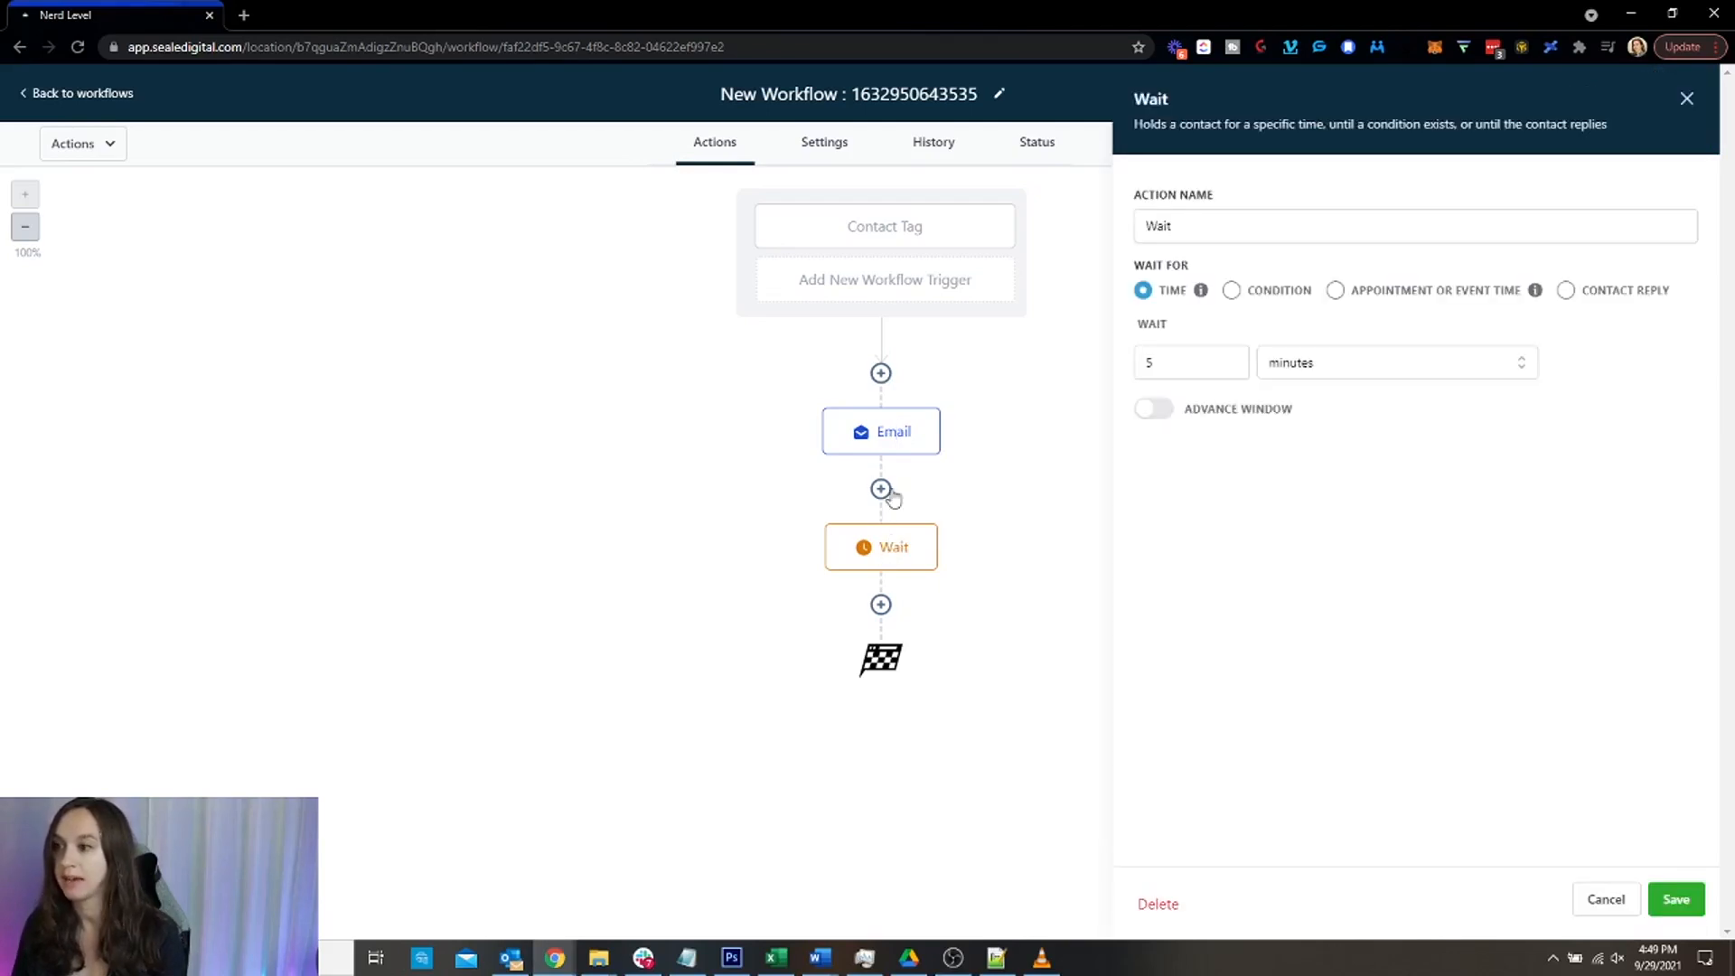
{"action": "left_click", "coordinate": [1588, 289]}
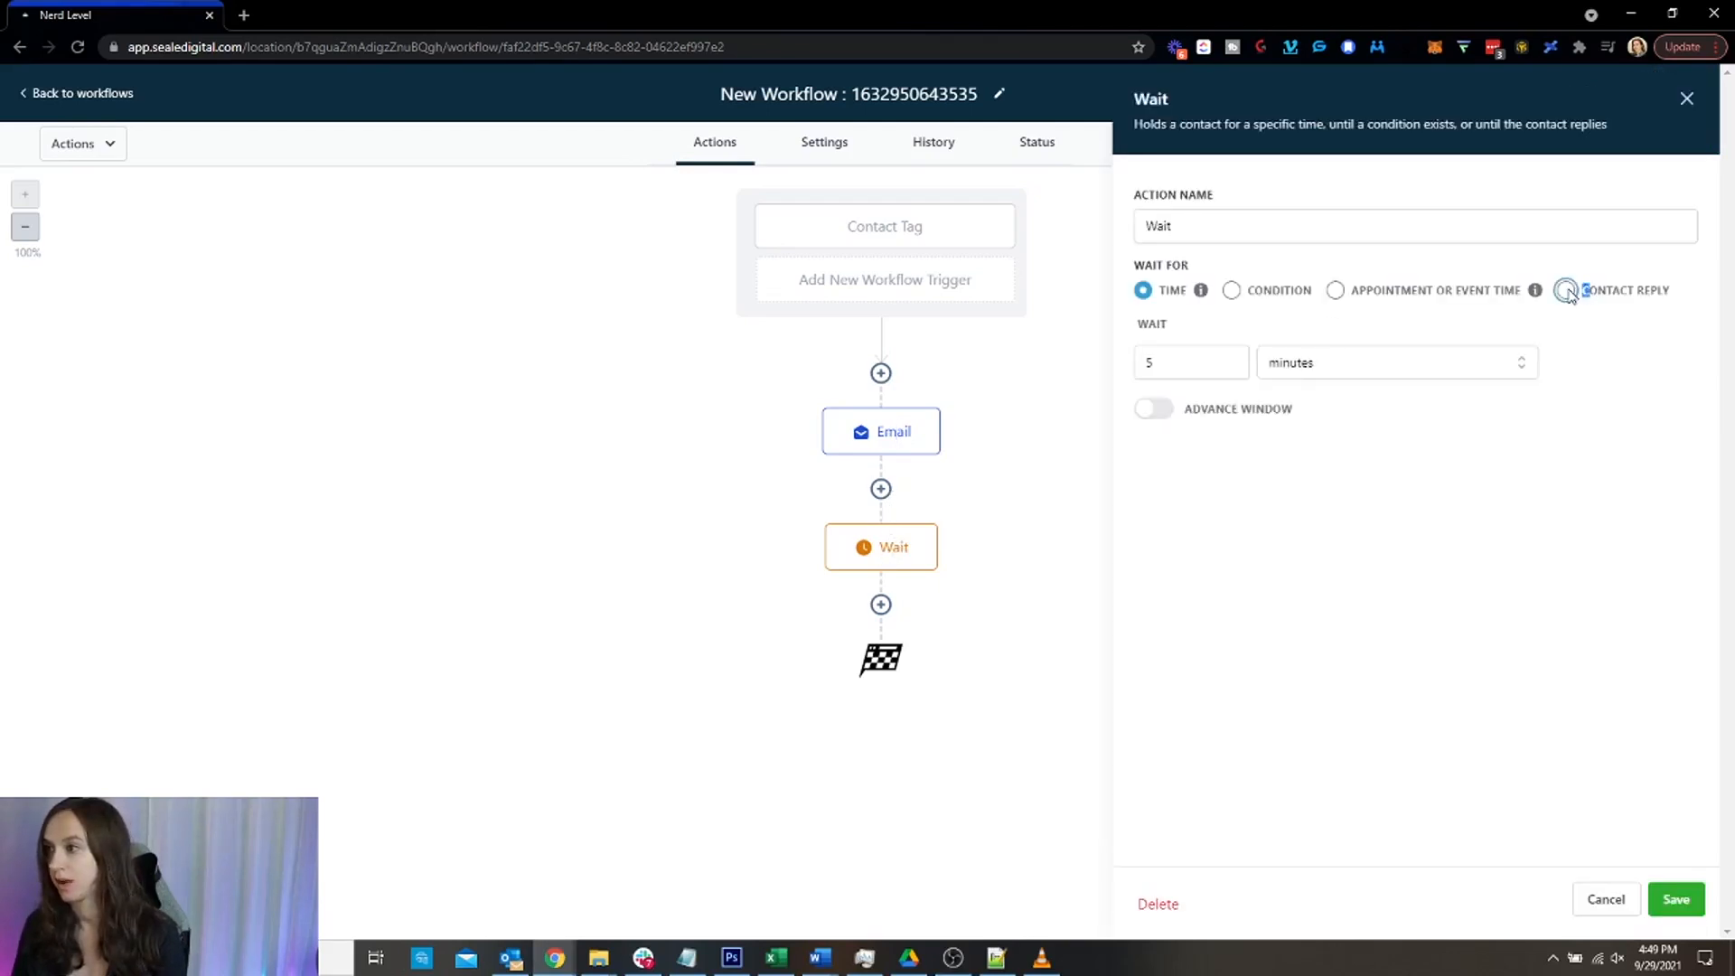
{"action": "left_click", "coordinate": [1383, 360]}
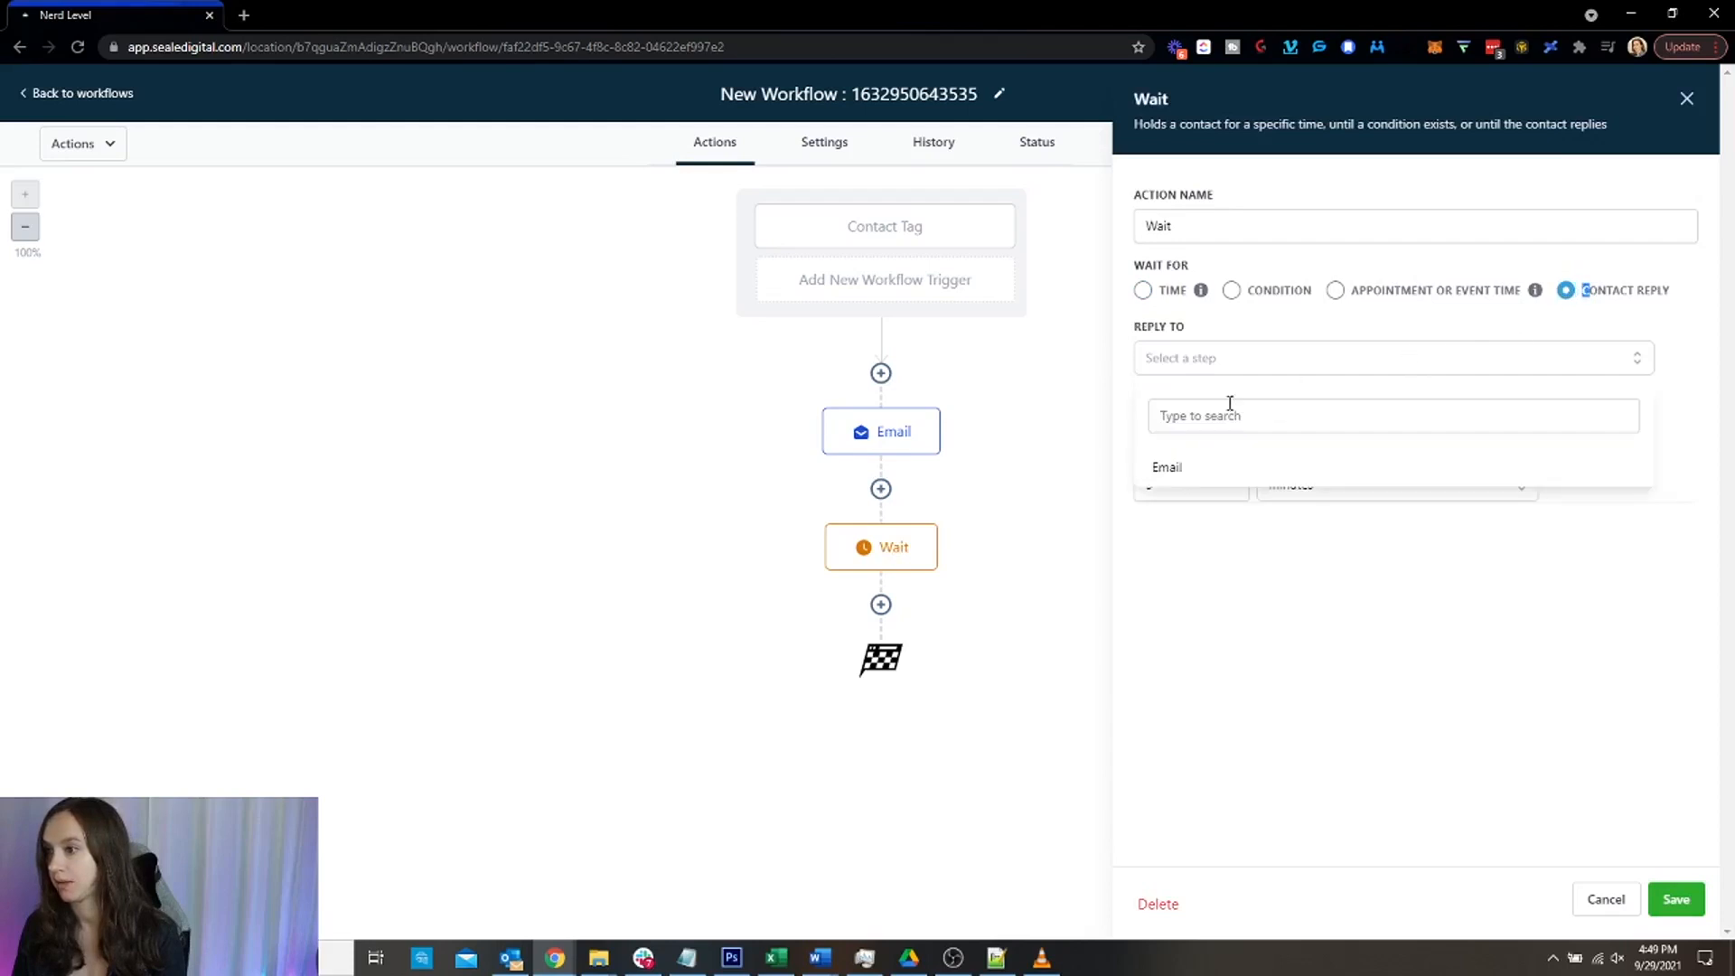
{"action": "left_click", "coordinate": [1166, 468]}
{"action": "left_click", "coordinate": [1378, 567]}
{"action": "left_click", "coordinate": [1676, 900]}
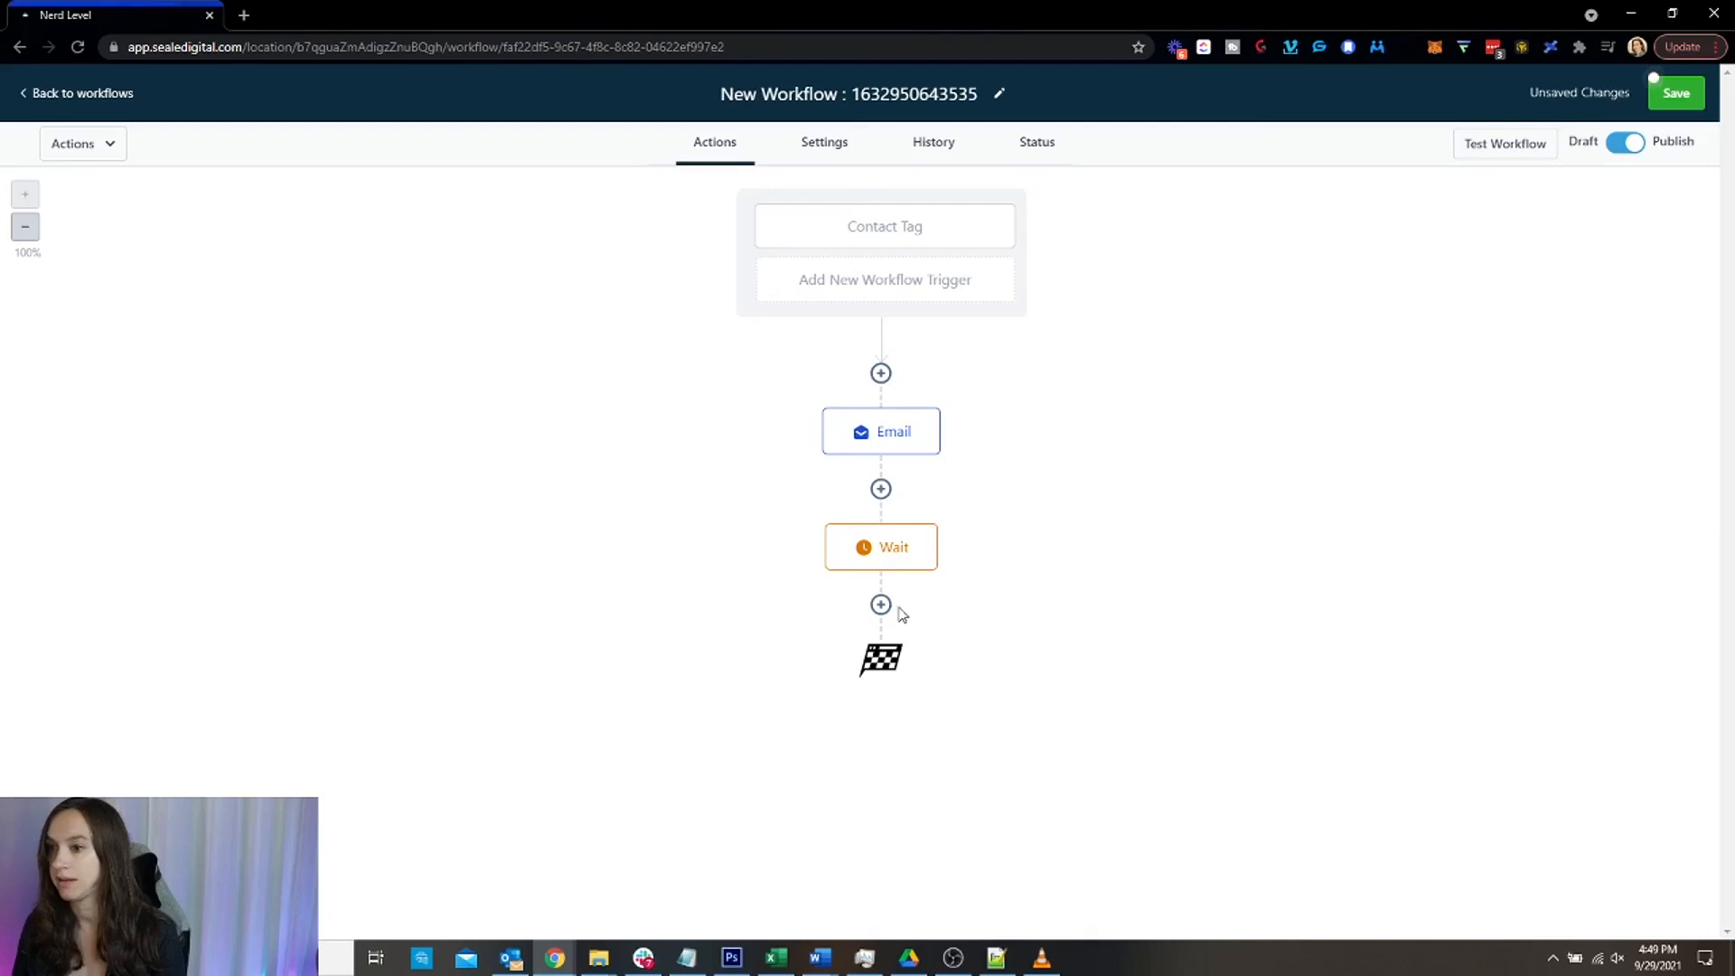
Add an If / Else action after the Wait step.
{"action": "left_click", "coordinate": [881, 605]}
{"action": "left_click", "coordinate": [1380, 192]}
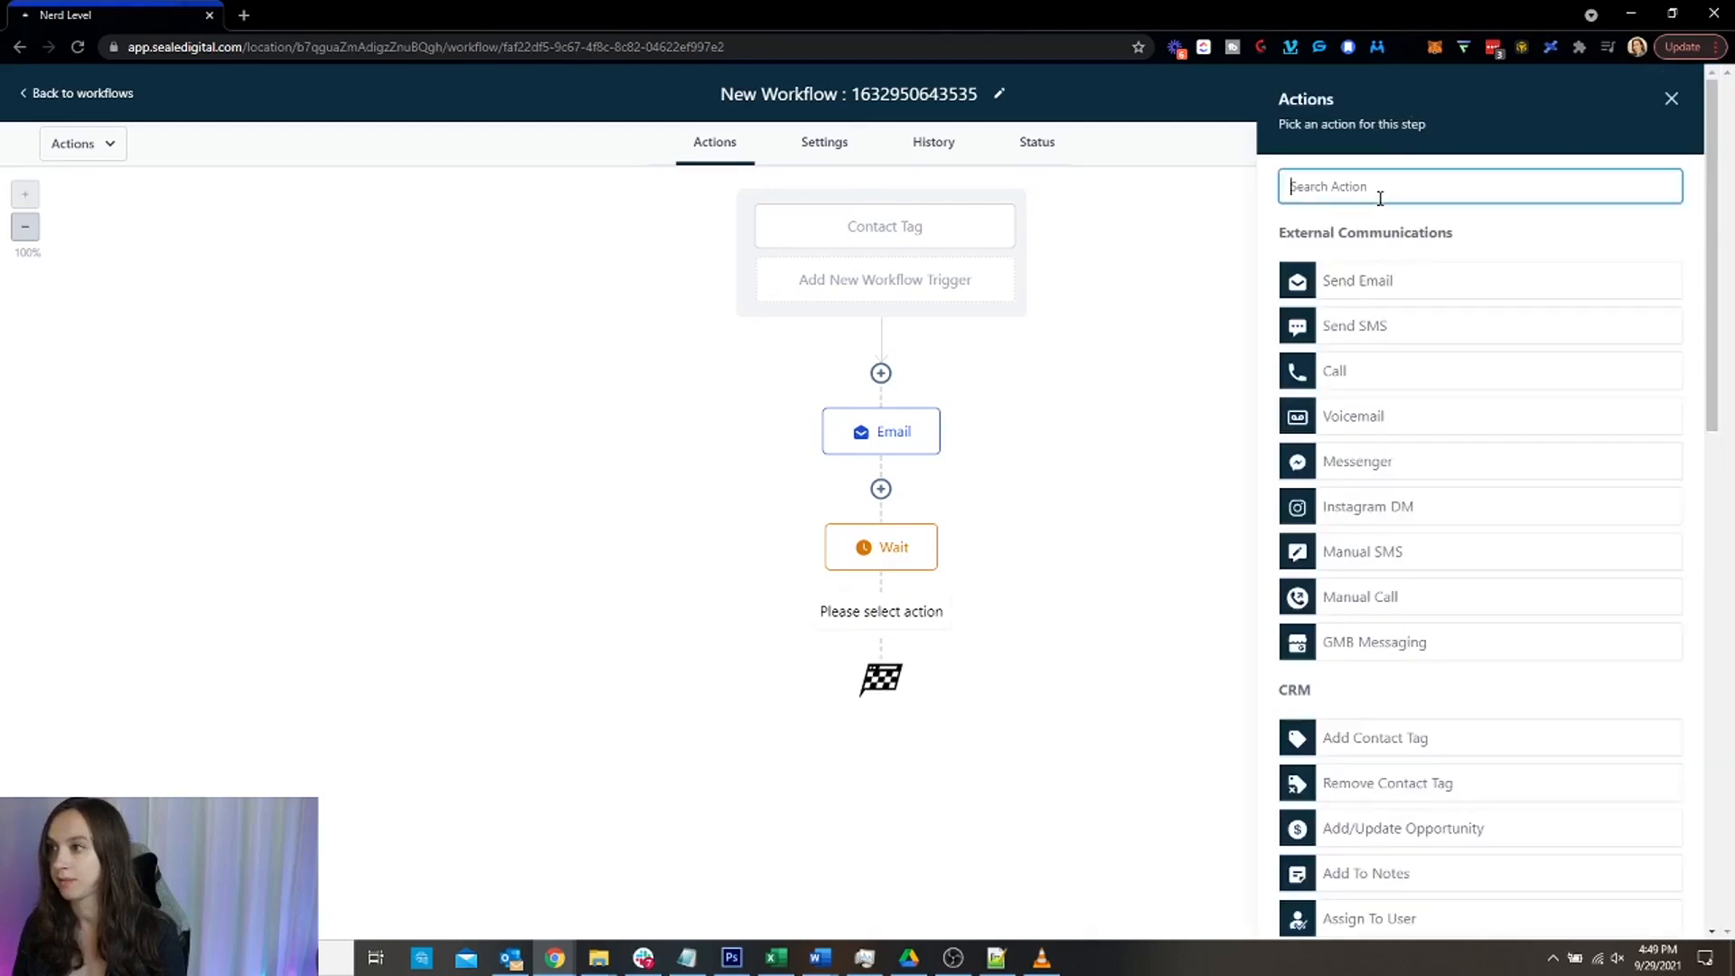
{"action": "type", "text": "if"}
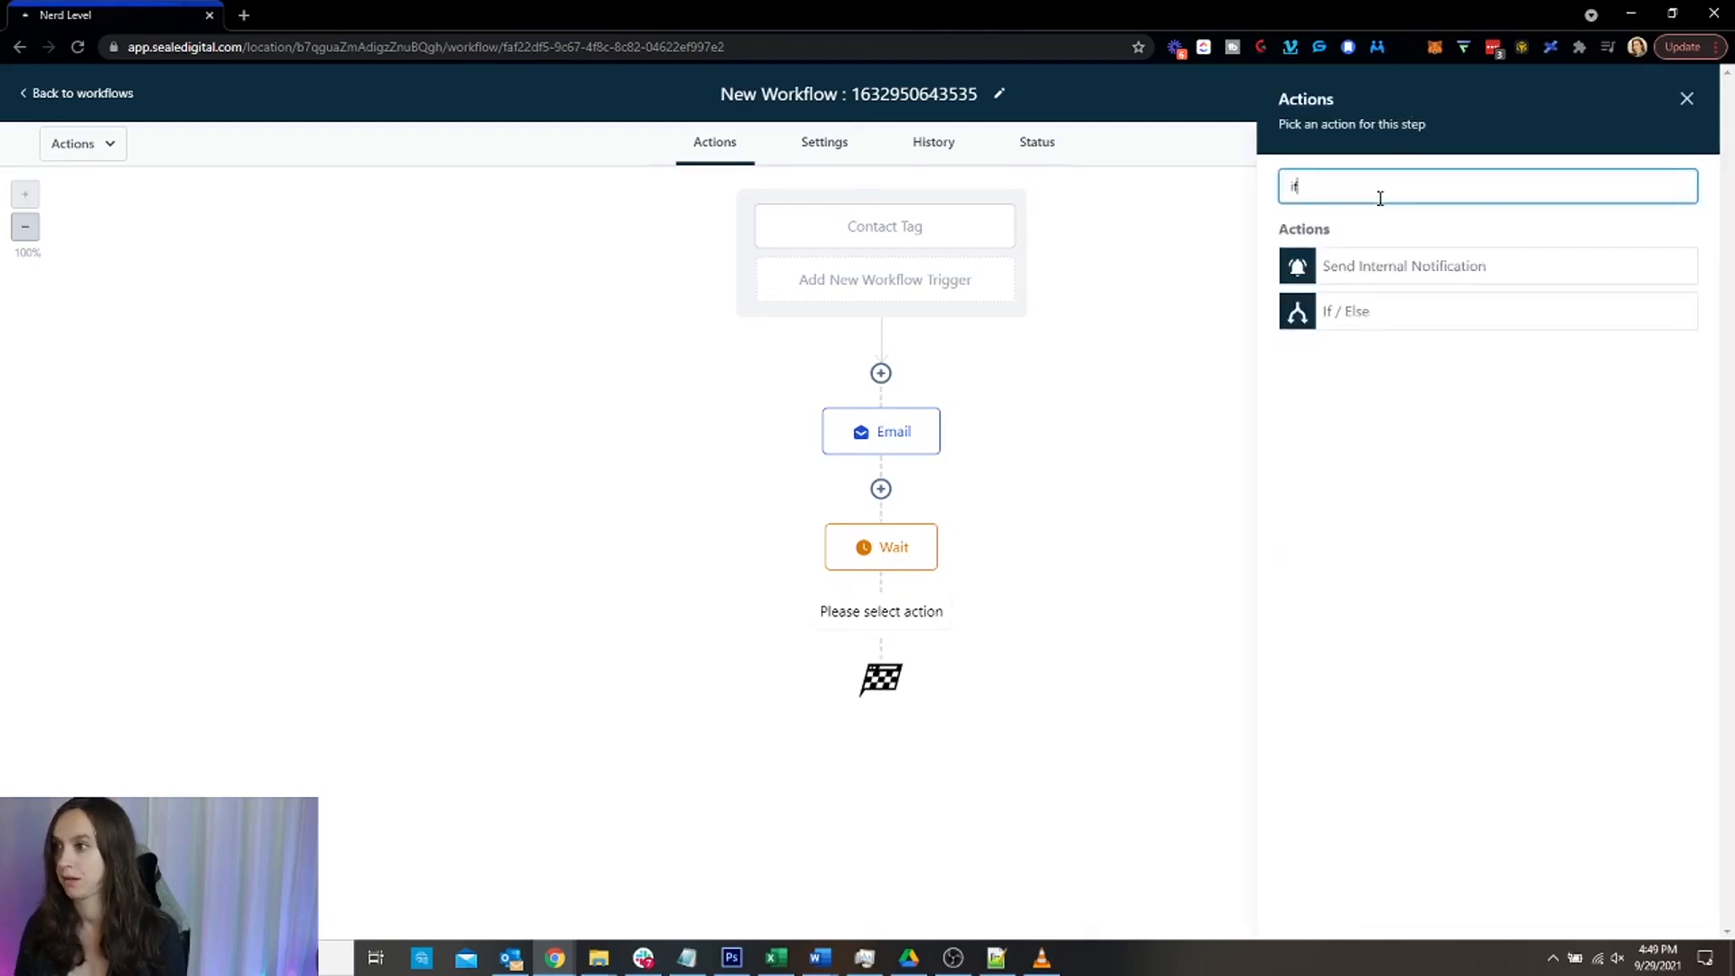
{"action": "left_click", "coordinate": [1365, 310]}
Define the condition's segment as Intent type Is Negative/No and save the condition.
{"action": "left_click", "coordinate": [1181, 346]}
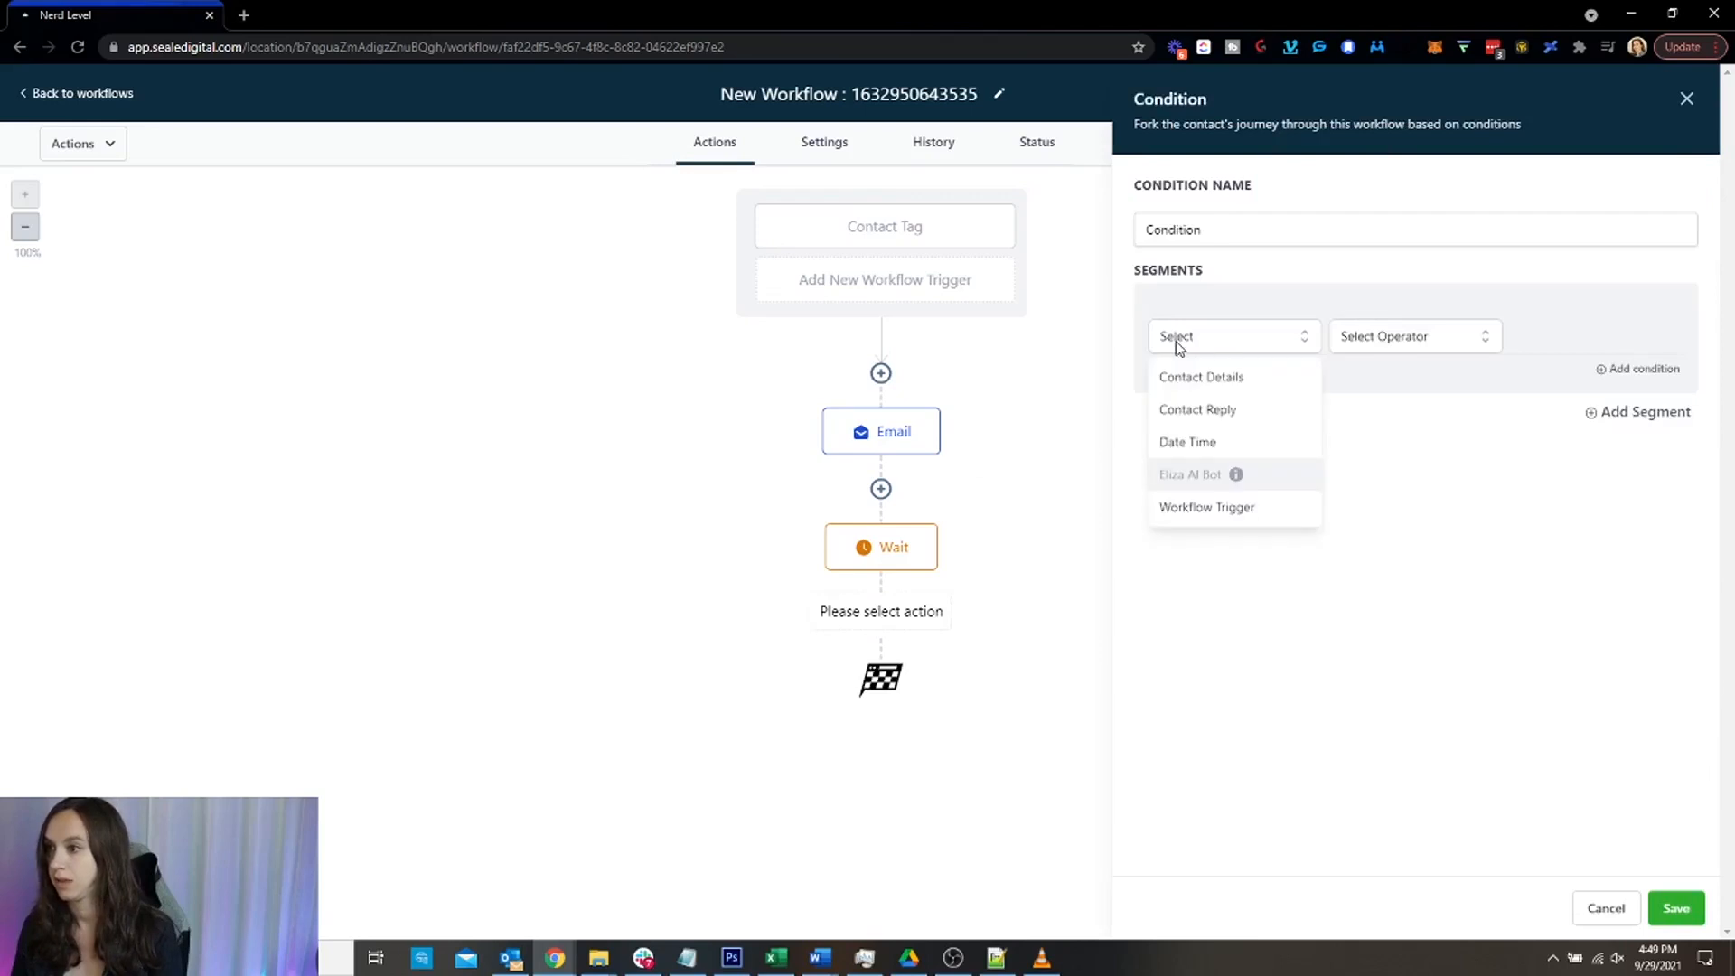
{"action": "left_click", "coordinate": [1270, 411]}
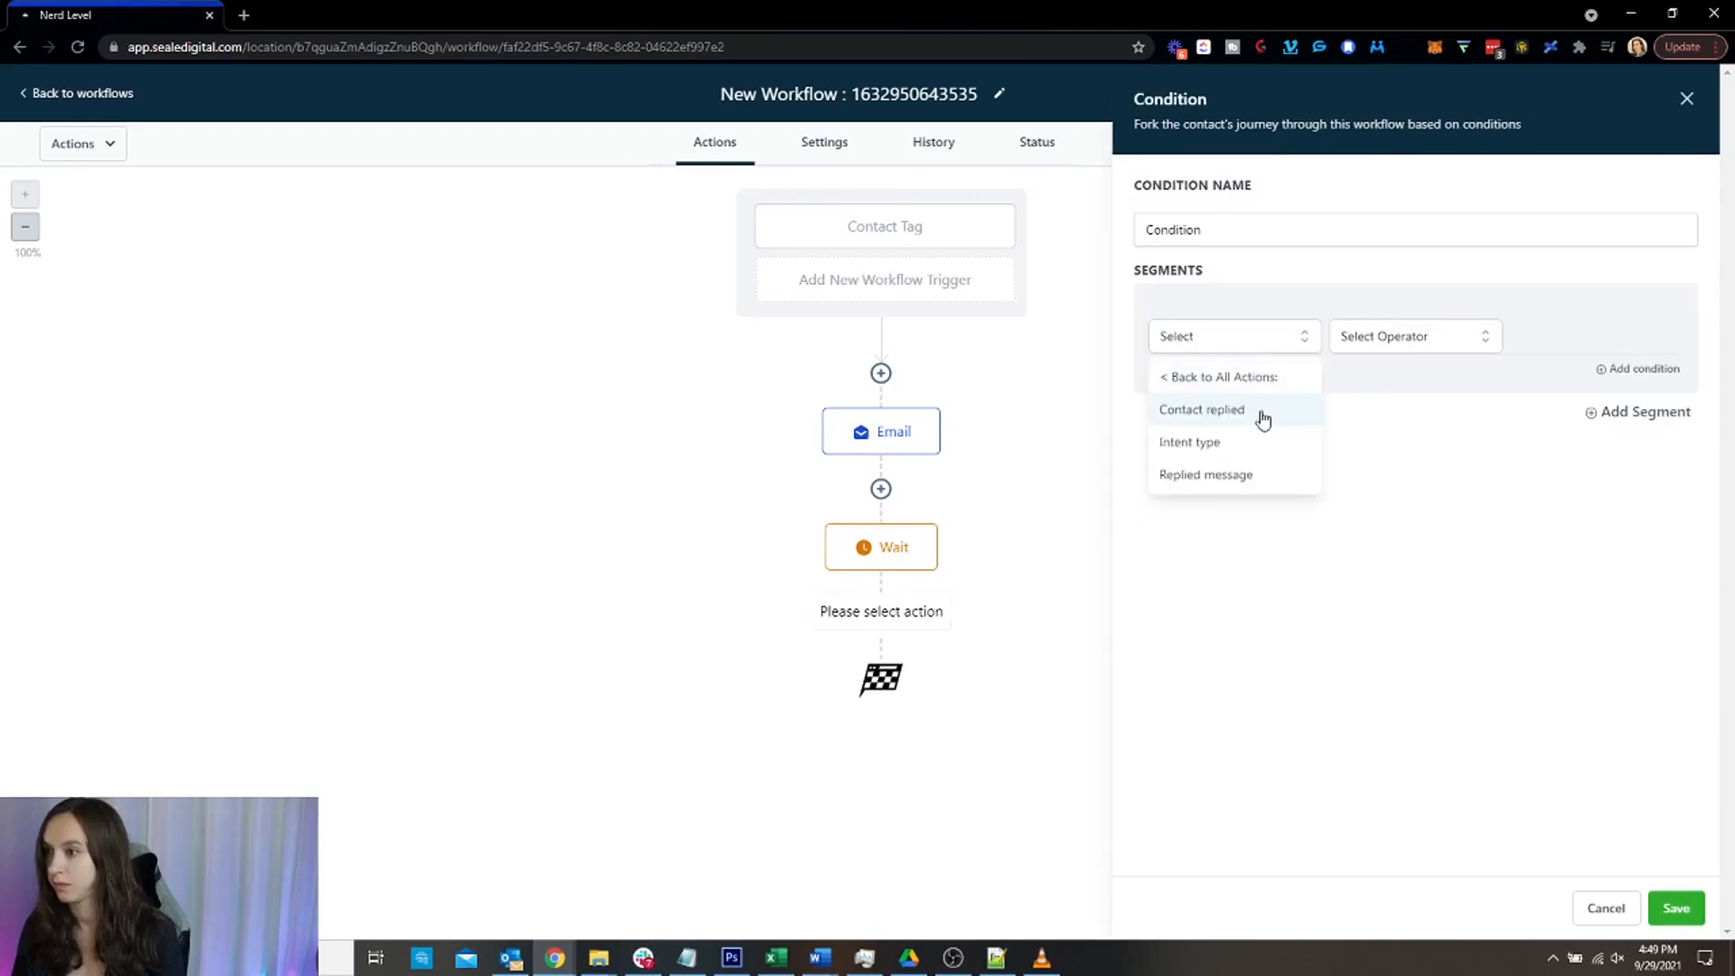
{"action": "left_click", "coordinate": [1251, 444]}
{"action": "left_click", "coordinate": [1421, 333]}
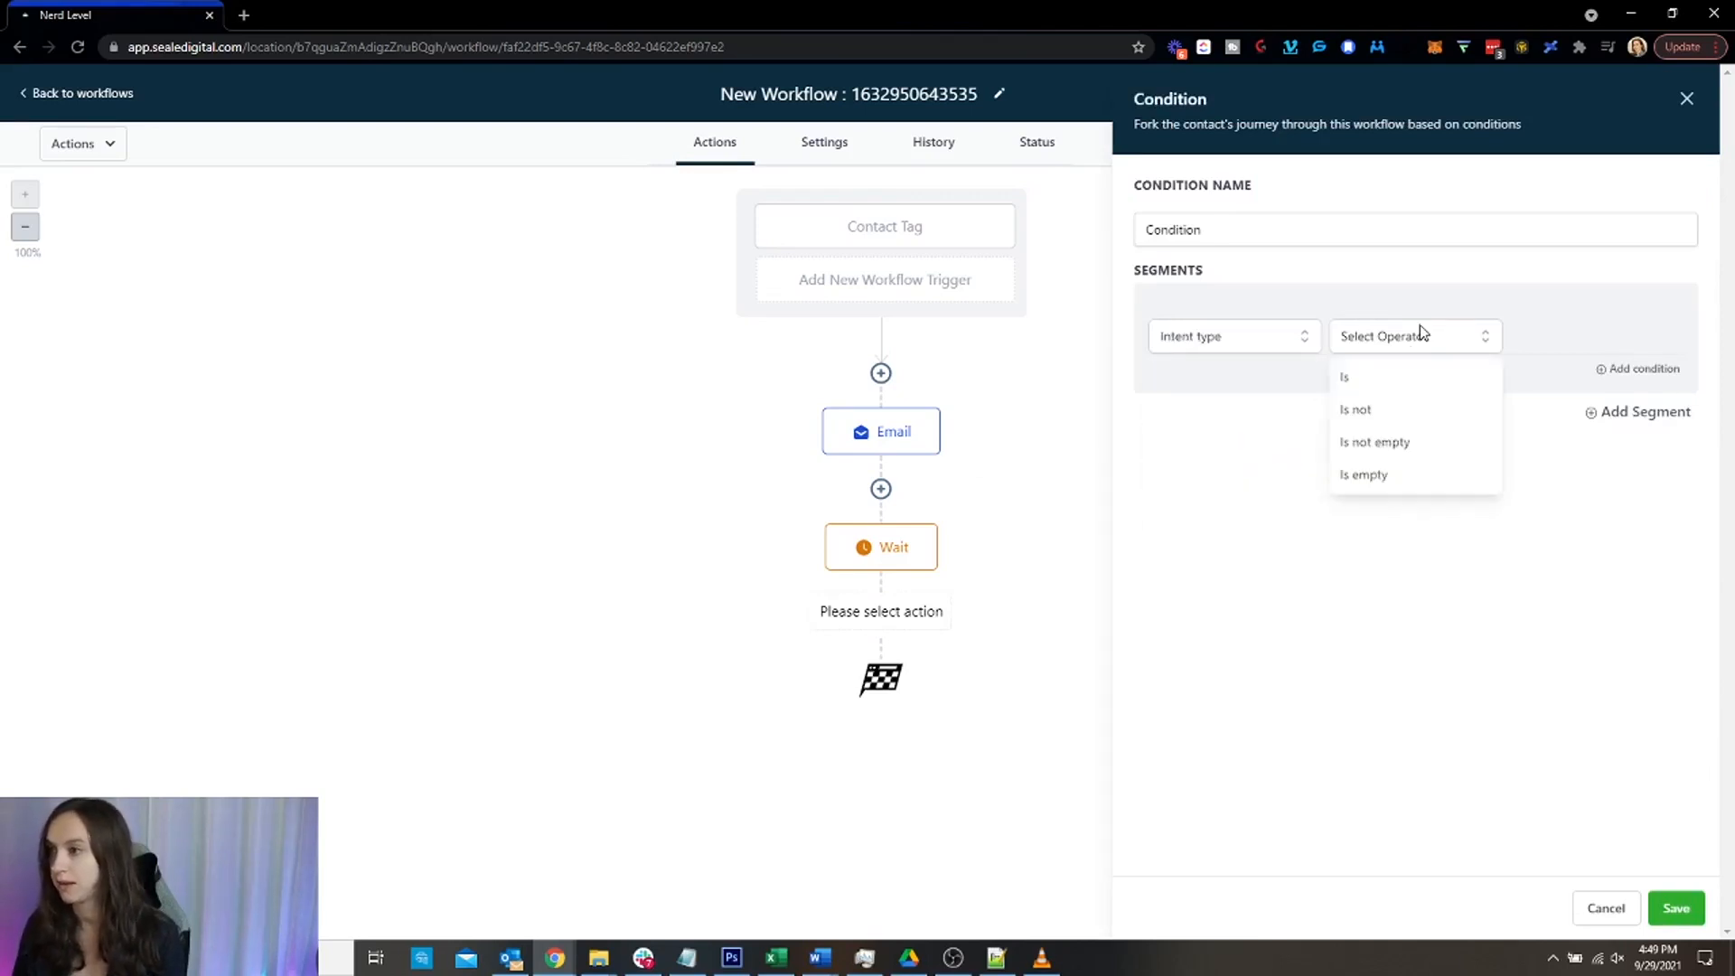
{"action": "left_click", "coordinate": [1464, 383]}
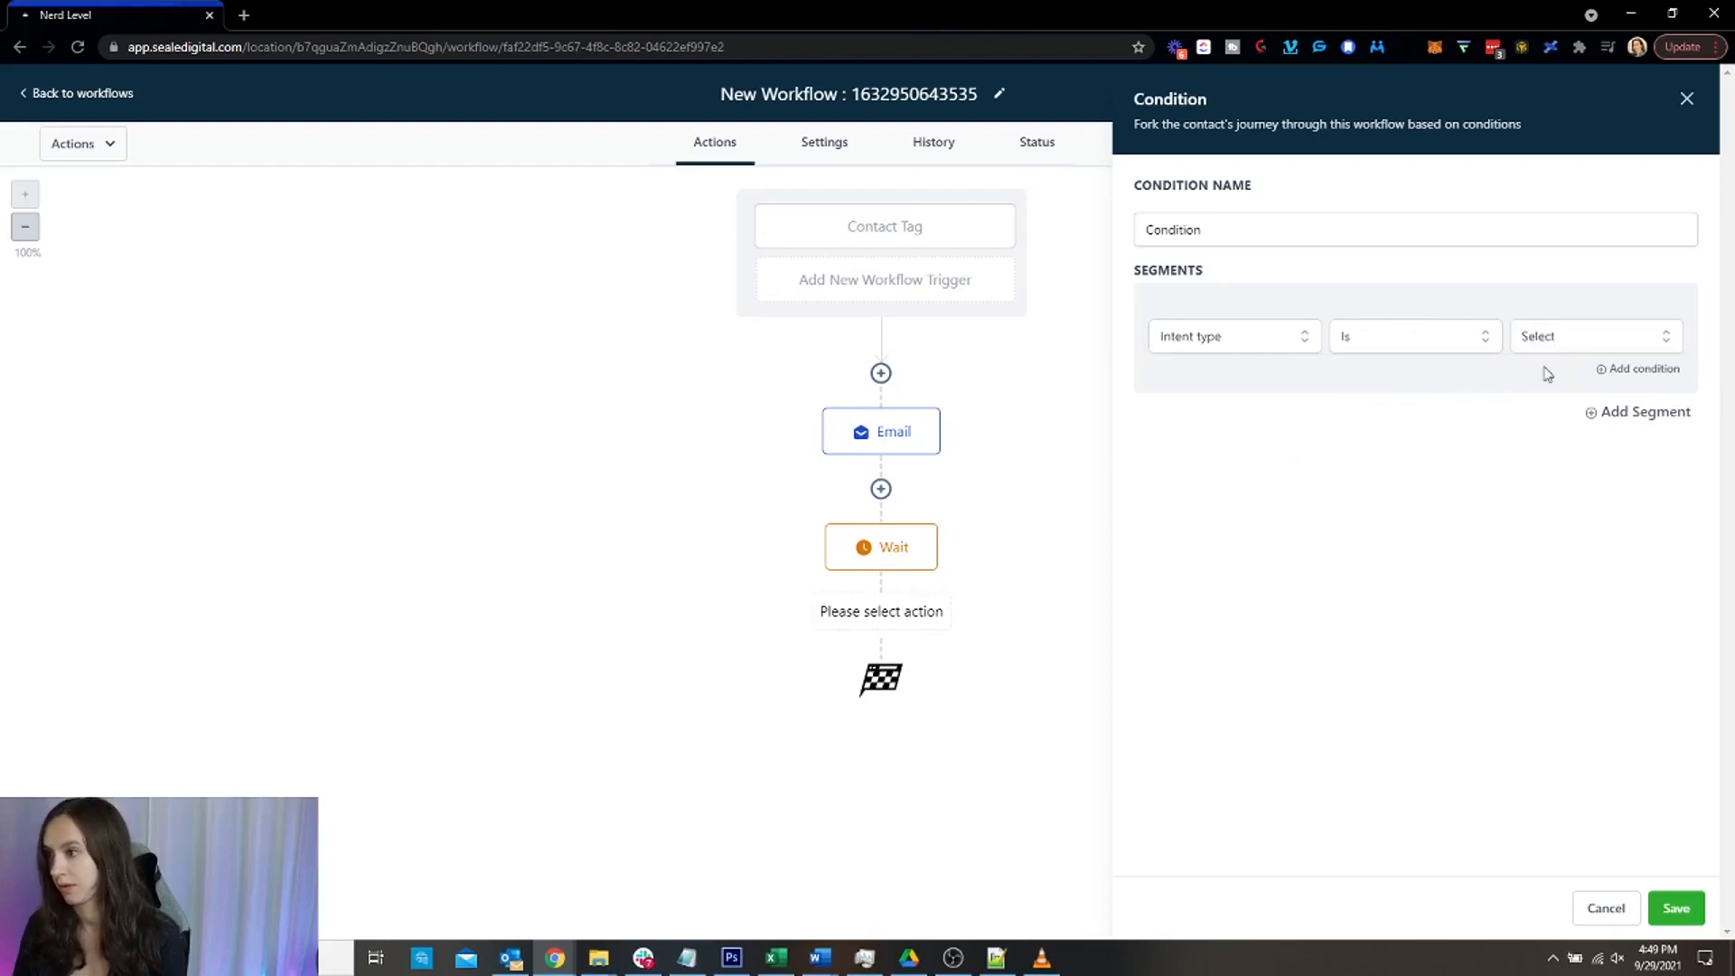
{"action": "left_click", "coordinate": [1600, 351]}
{"action": "left_click", "coordinate": [1578, 416]}
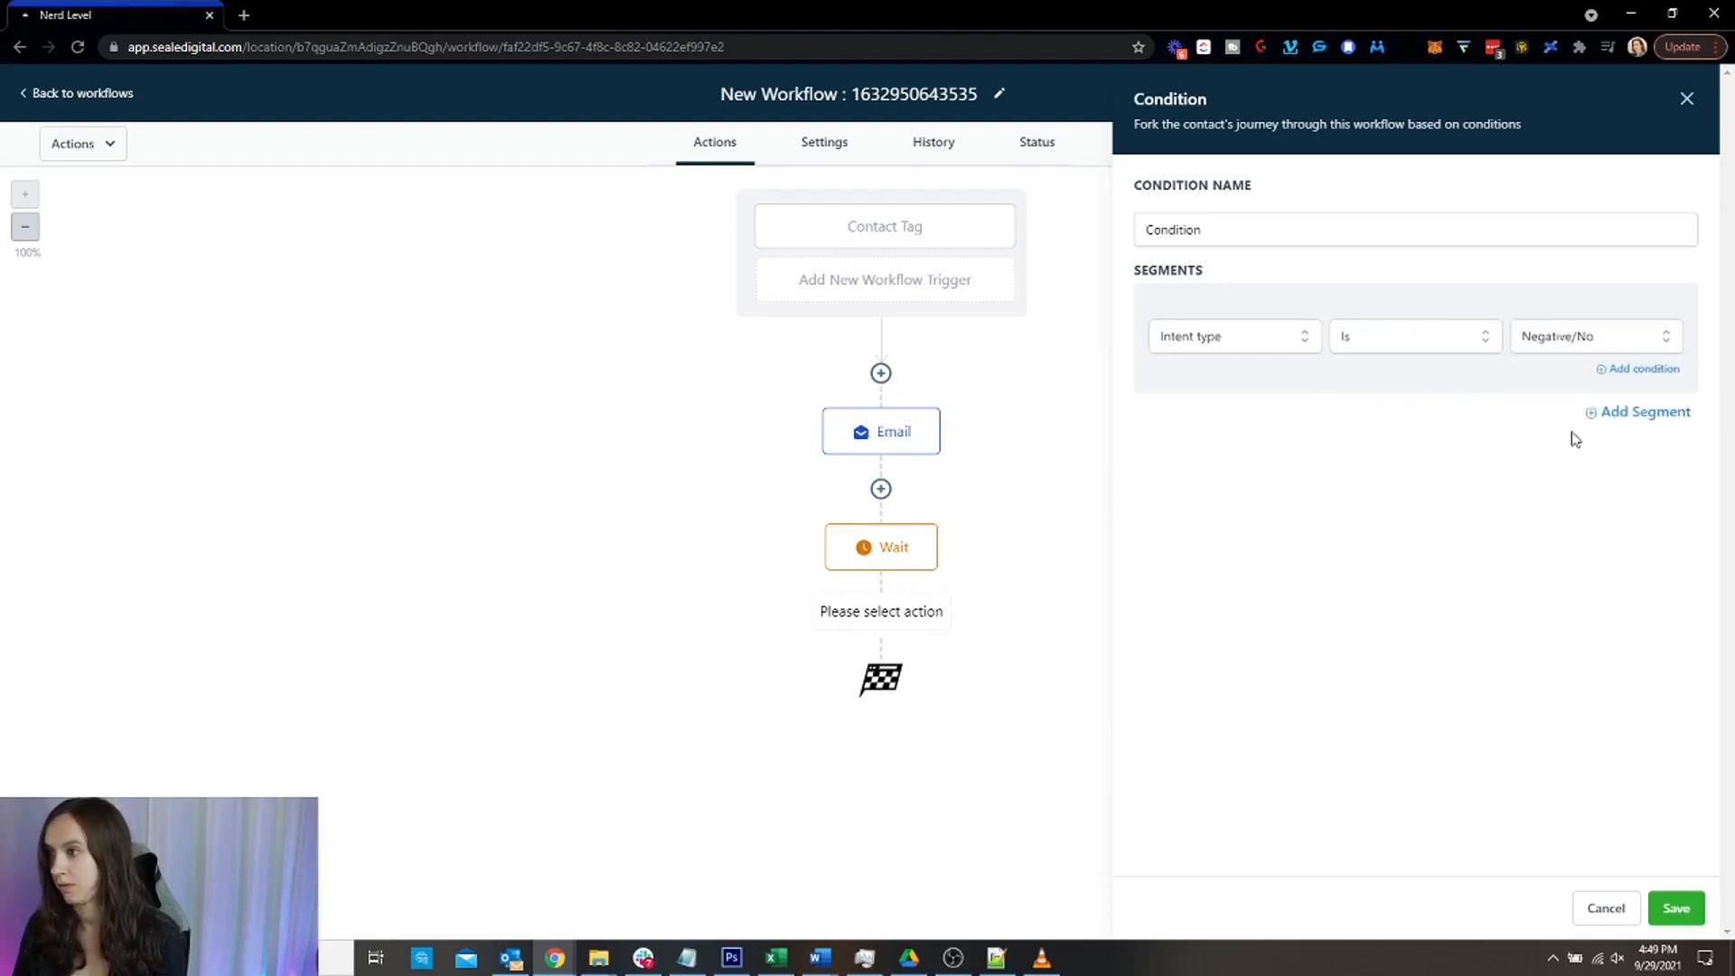
{"action": "left_click", "coordinate": [1679, 911]}
Add an Update Contact Field action to the condition's Yes branch.
{"action": "scroll", "coordinate": [1211, 524], "scroll_direction": "down", "scroll_amount": 1}
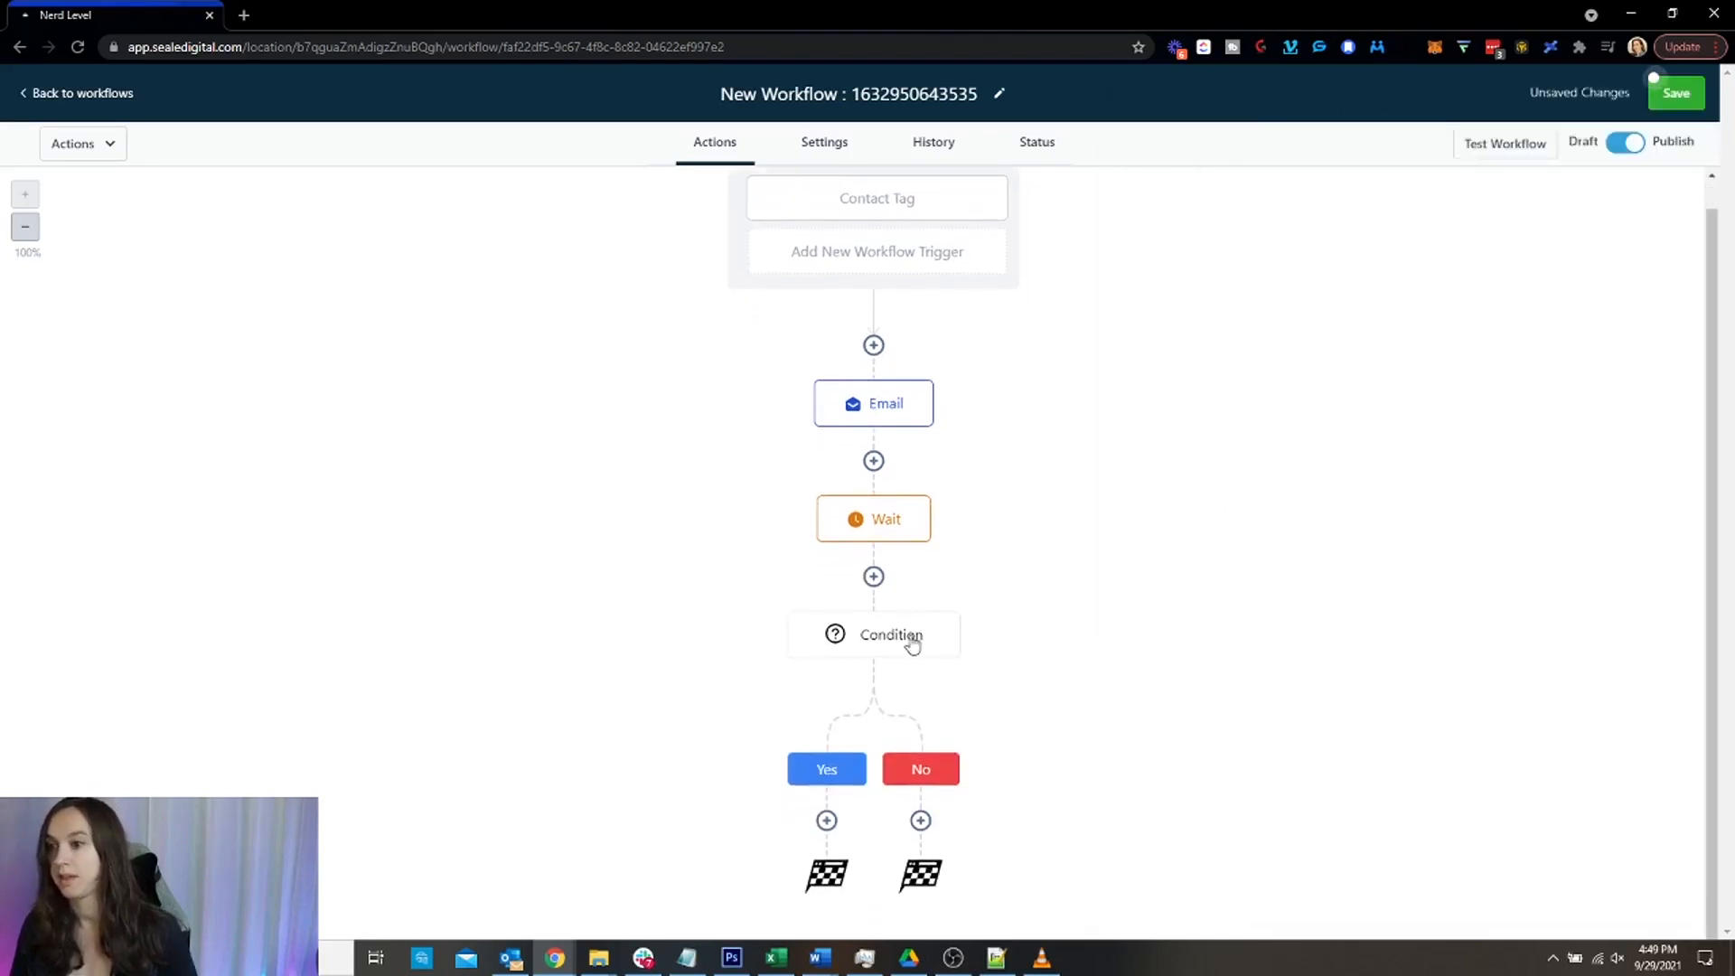
{"action": "left_click", "coordinate": [827, 820]}
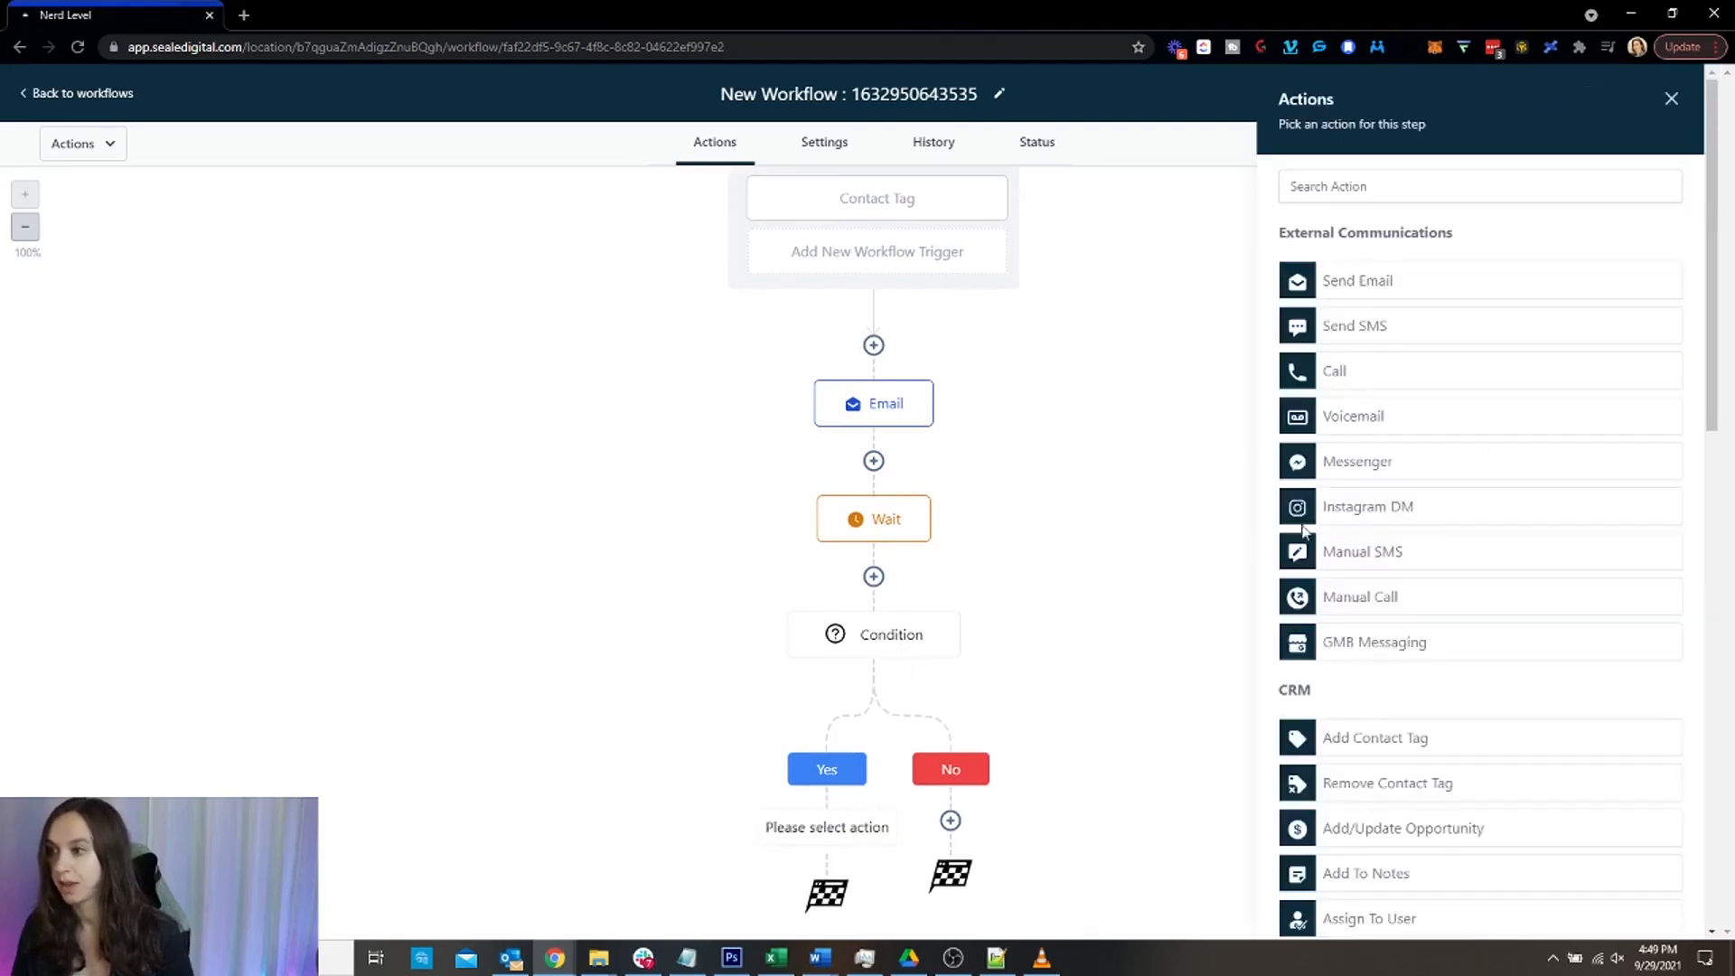
{"action": "left_click", "coordinate": [1427, 198]}
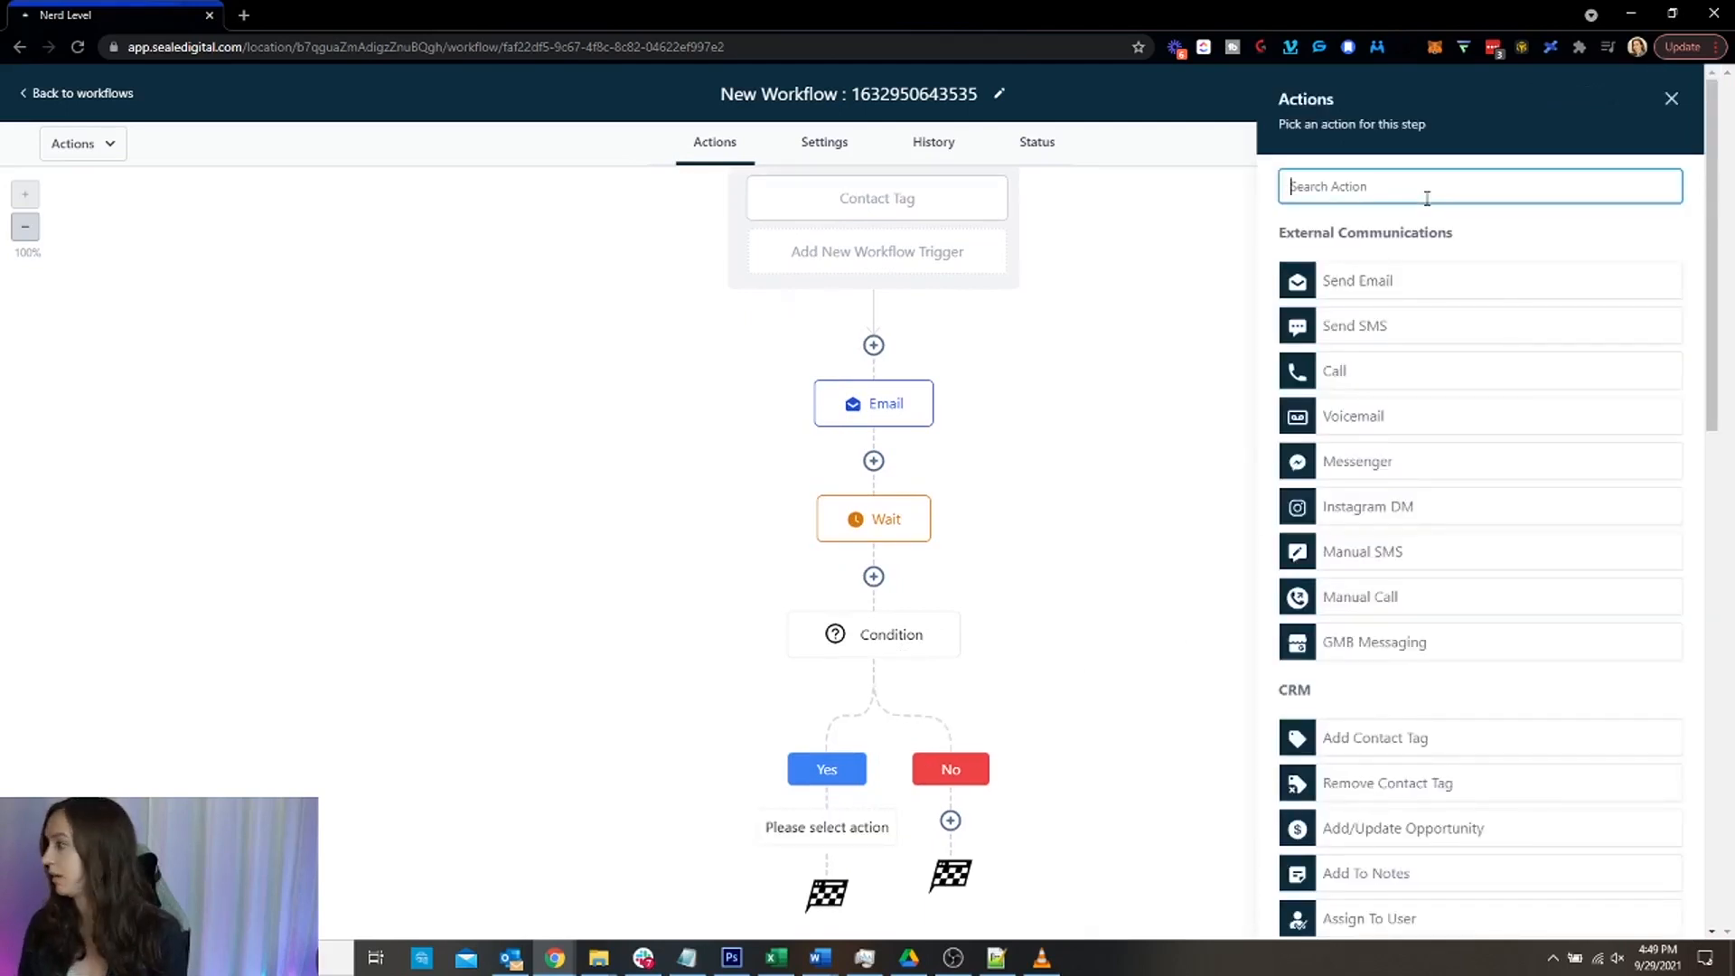
{"action": "type", "text": "upd"}
{"action": "left_click", "coordinate": [1423, 352]}
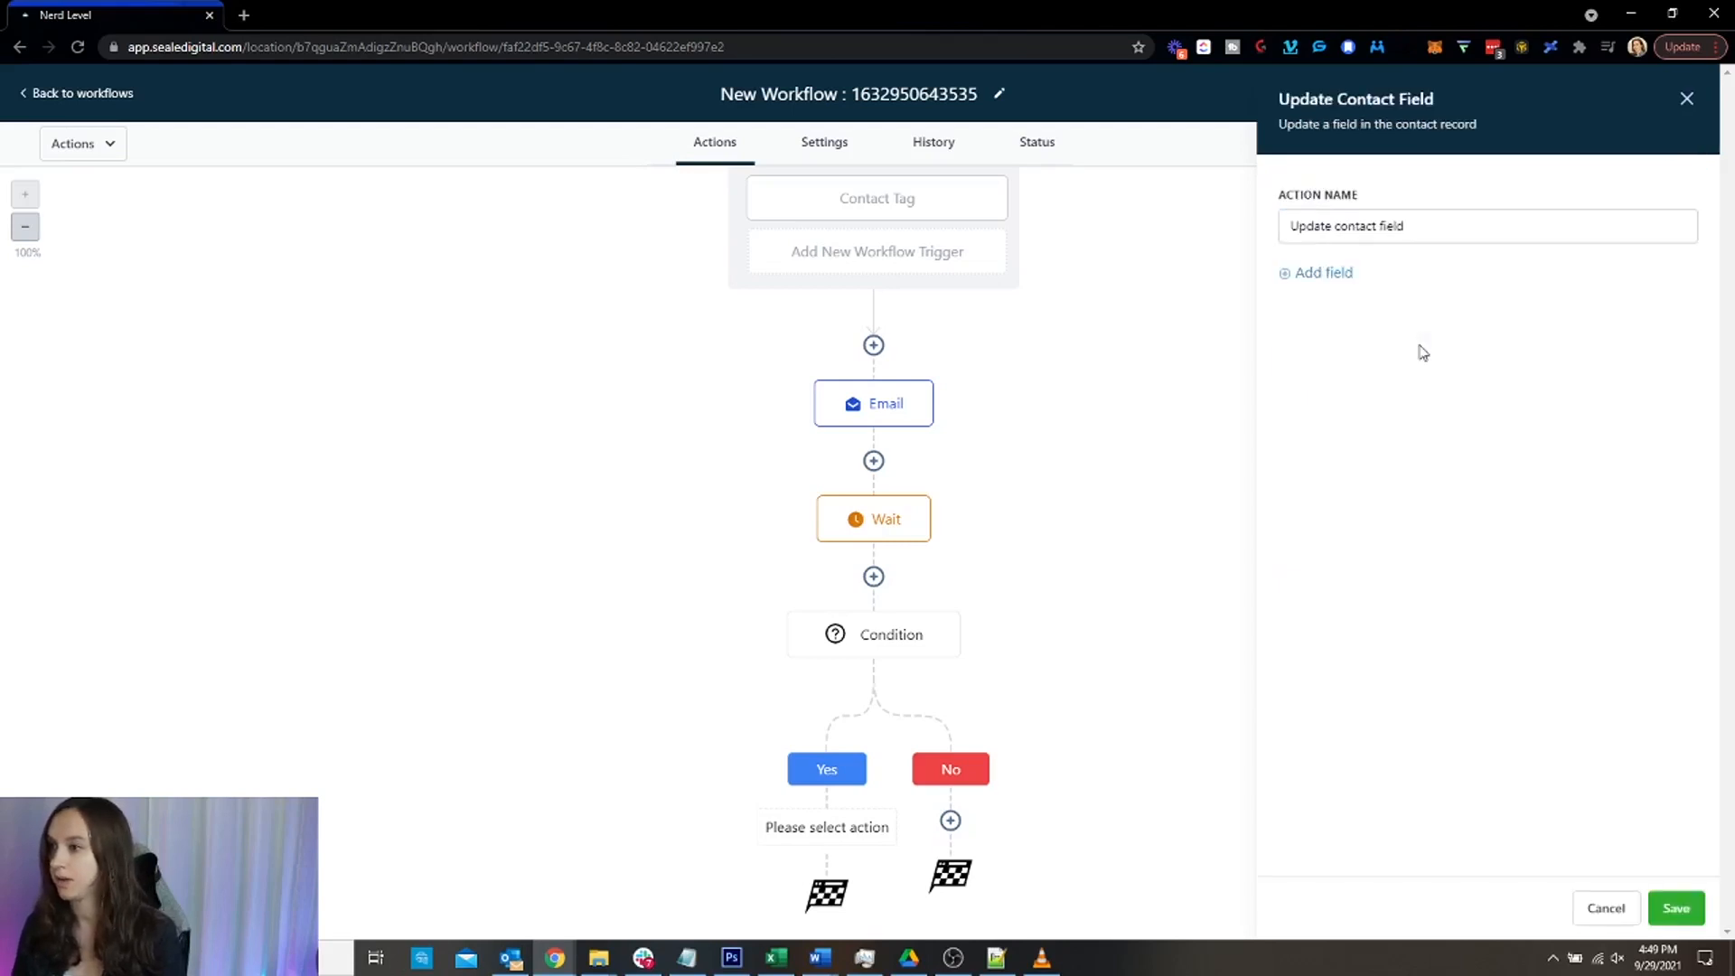
Add the DND field to the Update Contact Field action and set it to Enable.
{"action": "left_click", "coordinate": [1350, 269]}
{"action": "left_click", "coordinate": [1367, 306]}
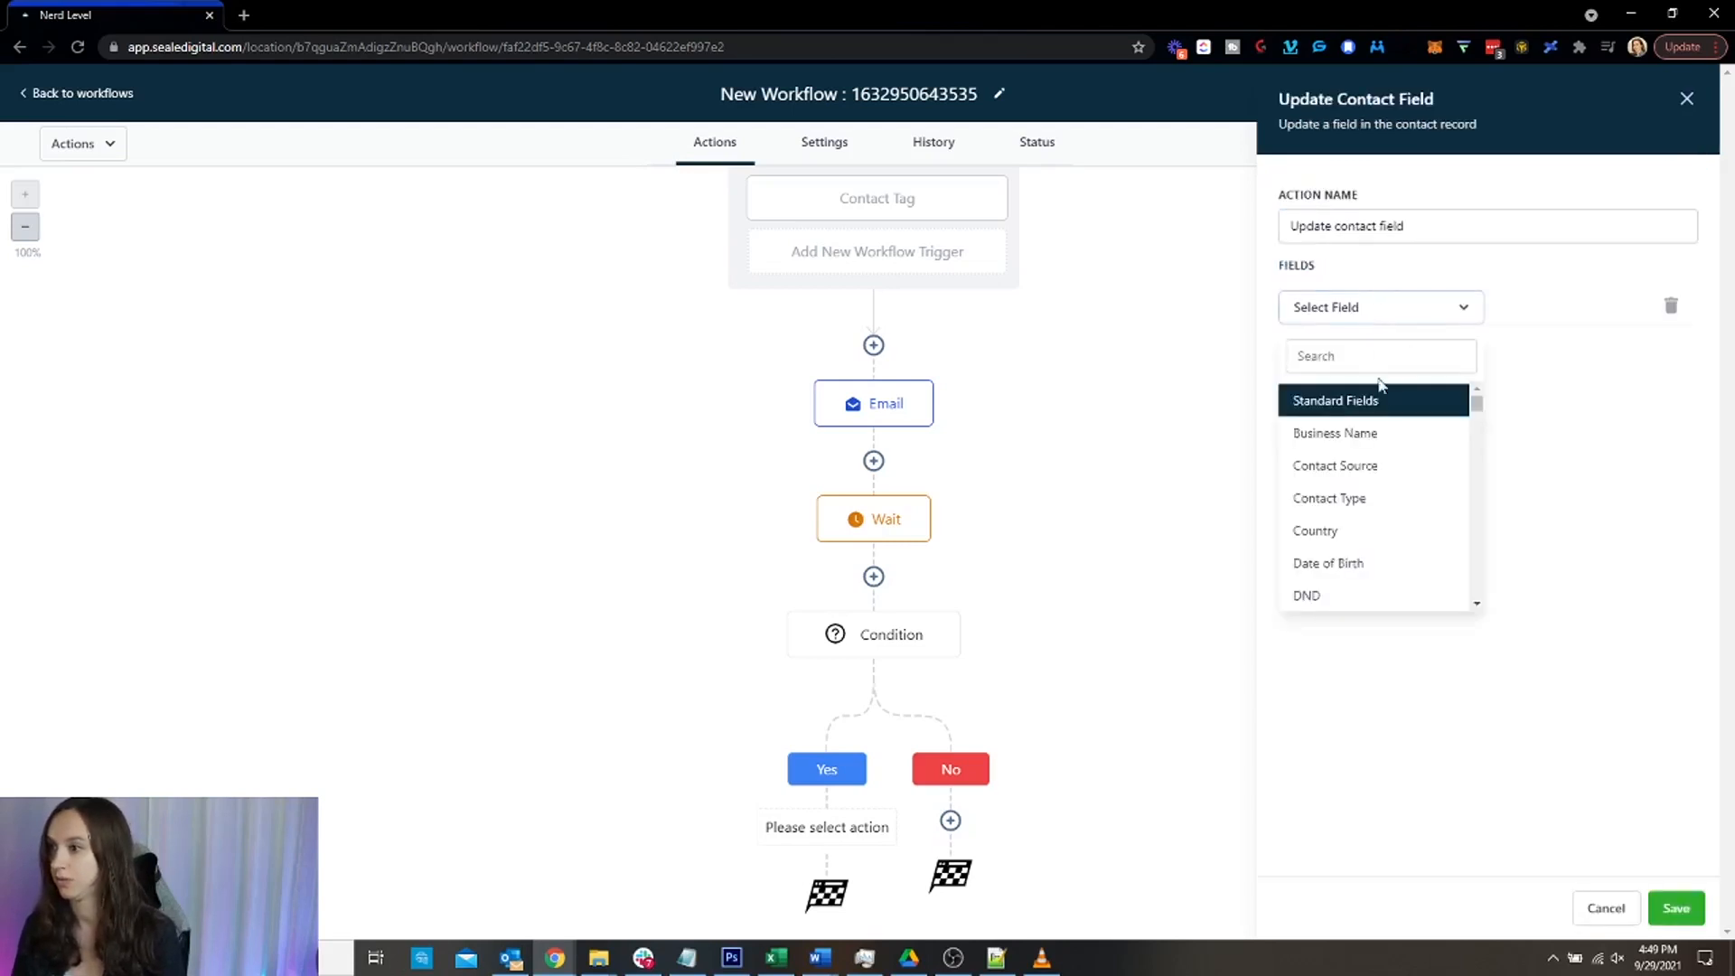
{"action": "scroll", "coordinate": [1355, 488], "scroll_direction": "down", "scroll_amount": 1}
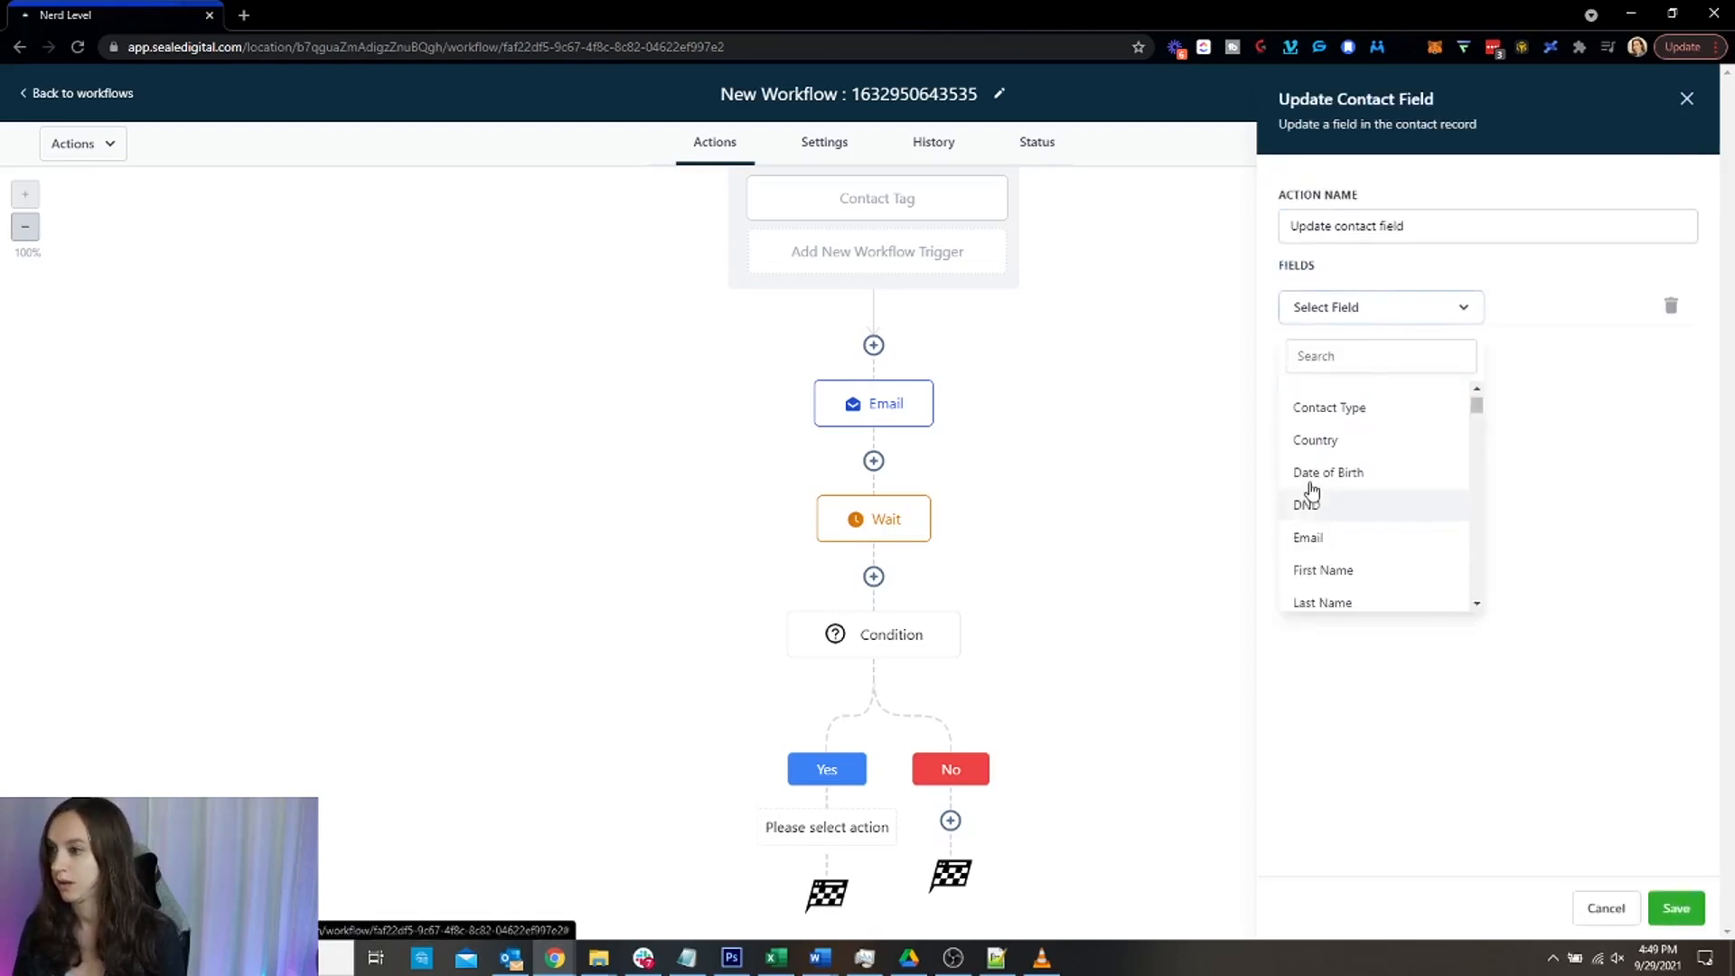
{"action": "left_click", "coordinate": [1359, 512]}
{"action": "left_click", "coordinate": [1563, 312]}
{"action": "left_click", "coordinate": [1548, 425]}
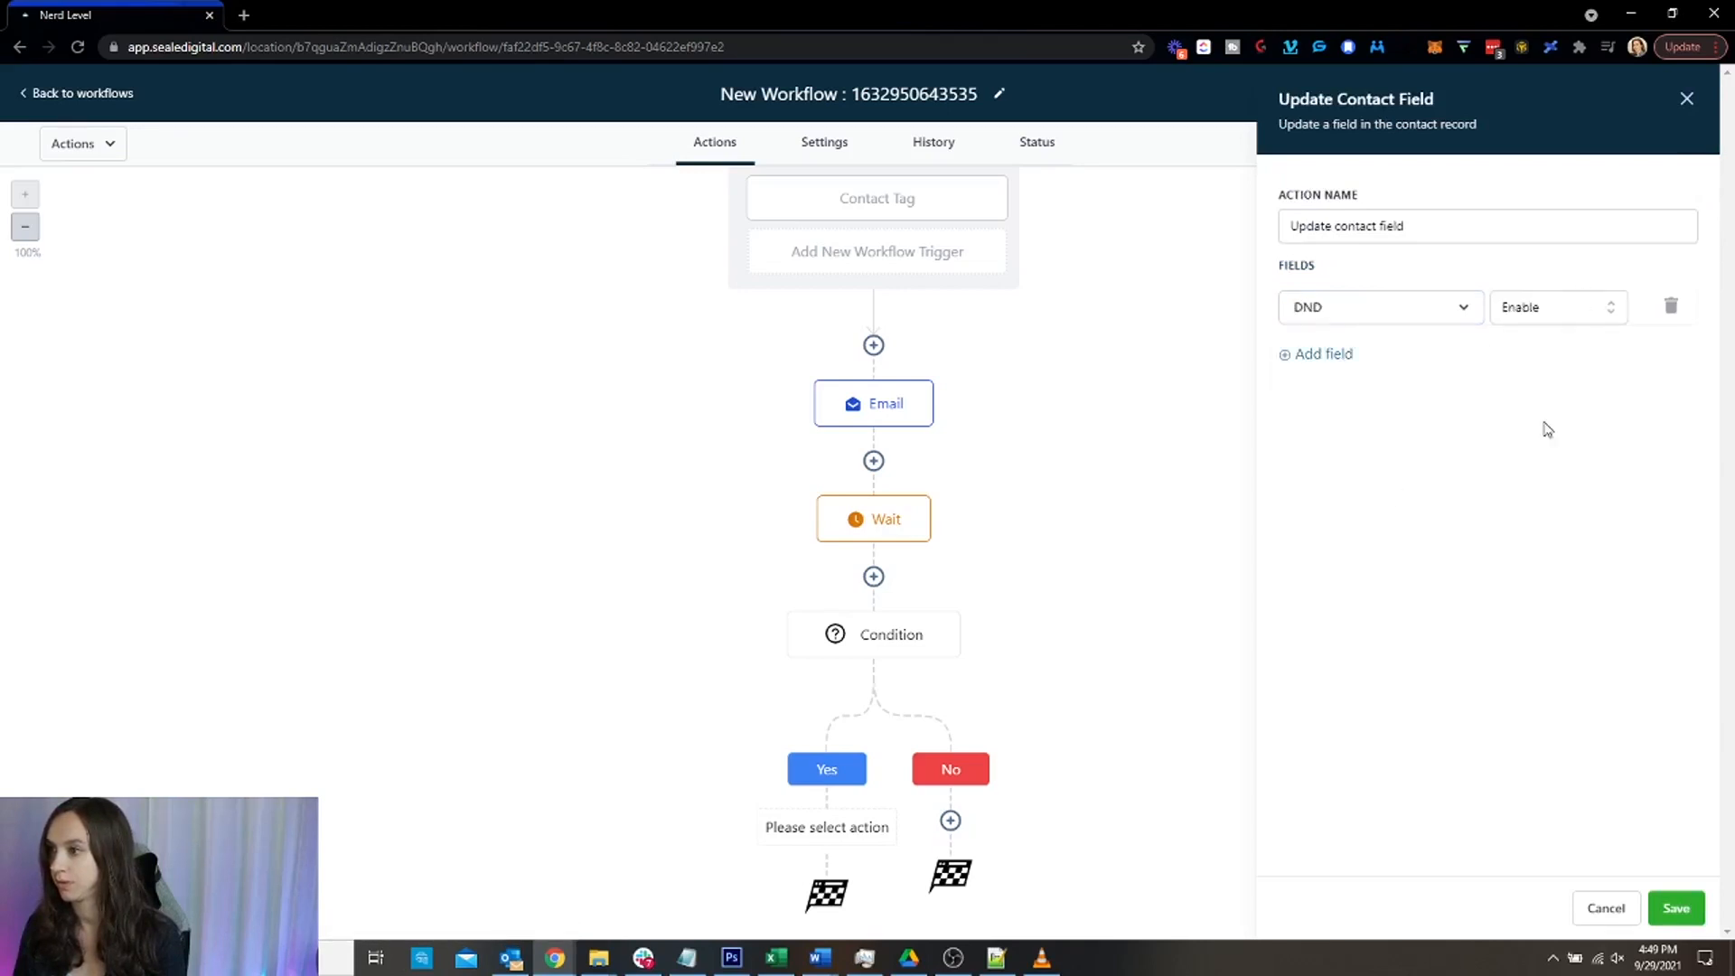
Save the Update Contact Field action in the condition's Yes branch.
{"action": "left_click", "coordinate": [1676, 908]}
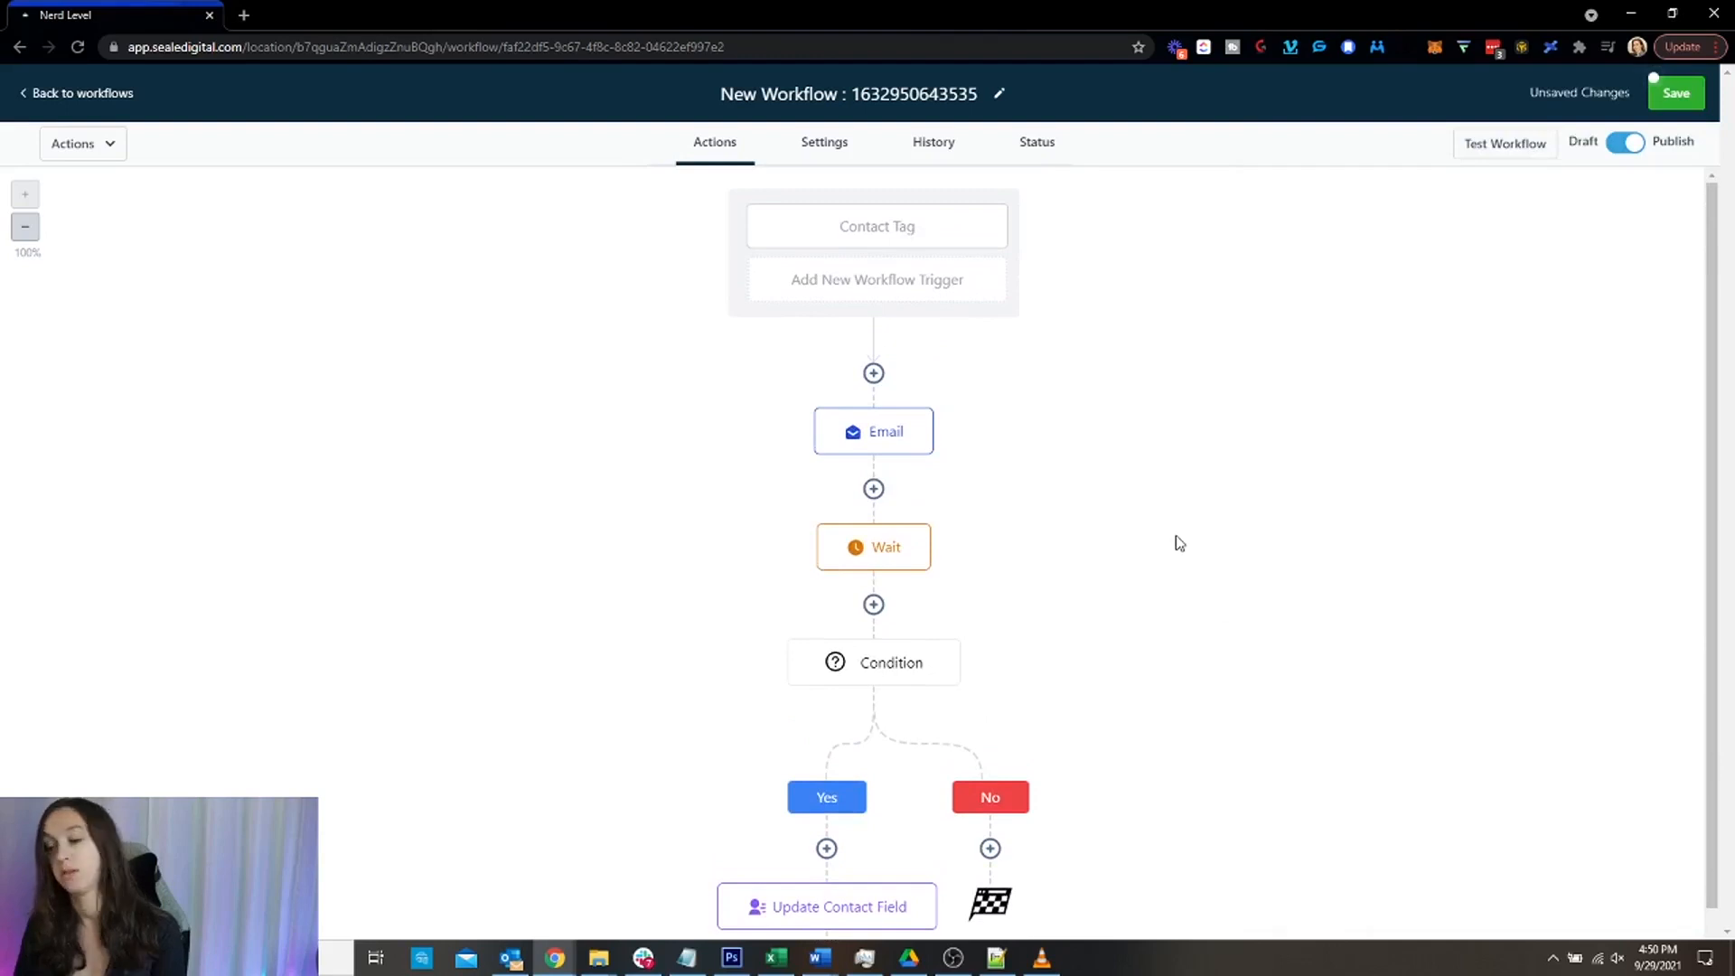
Start an Update Contact Field action between the Wait step and the condition.
{"action": "scroll", "coordinate": [1180, 536], "scroll_direction": "down", "scroll_amount": 1}
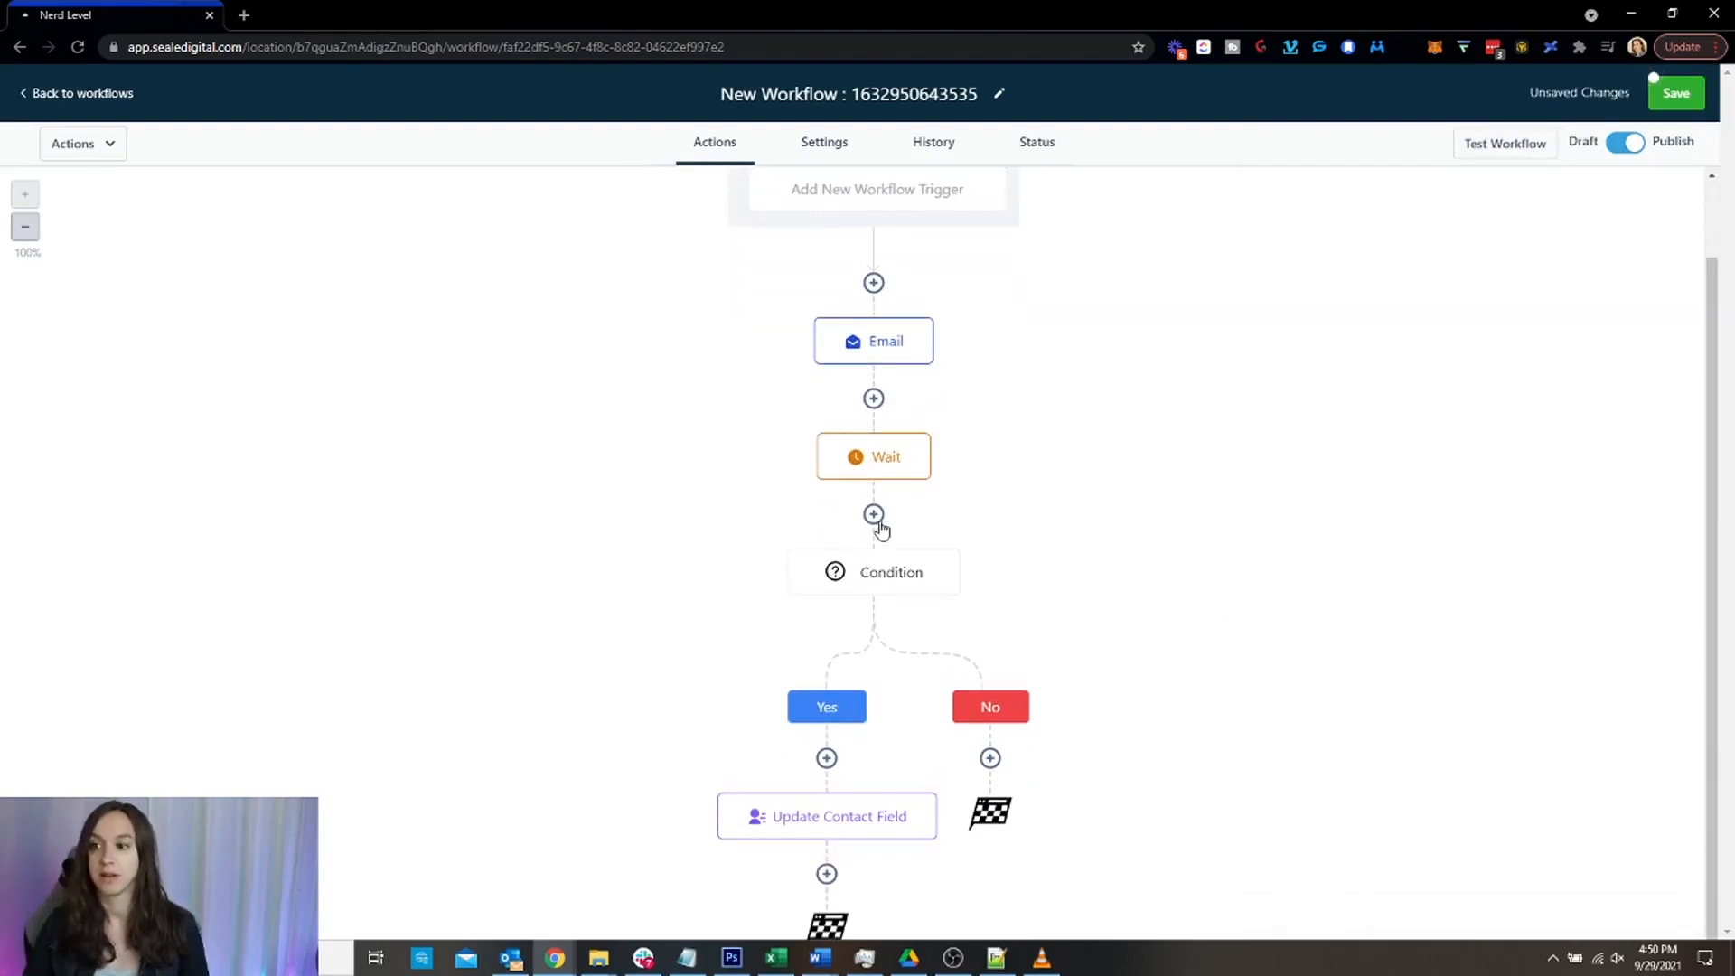
{"action": "left_click", "coordinate": [874, 514]}
{"action": "left_click", "coordinate": [1415, 187]}
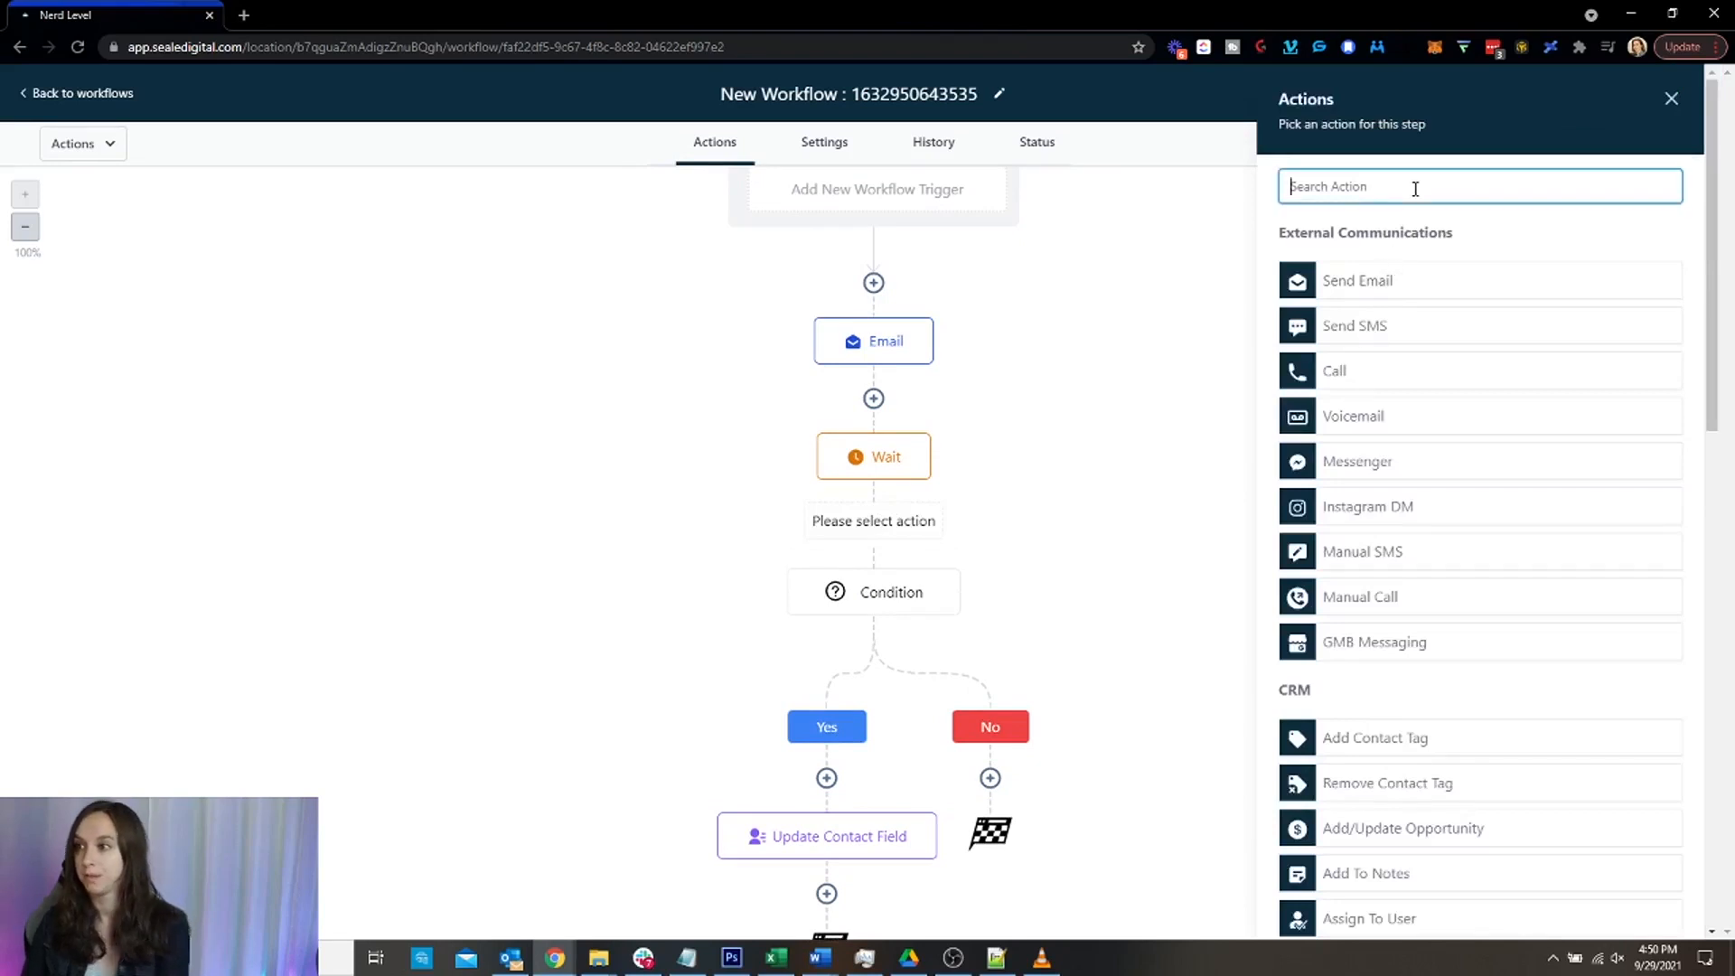
{"action": "type", "text": "upda"}
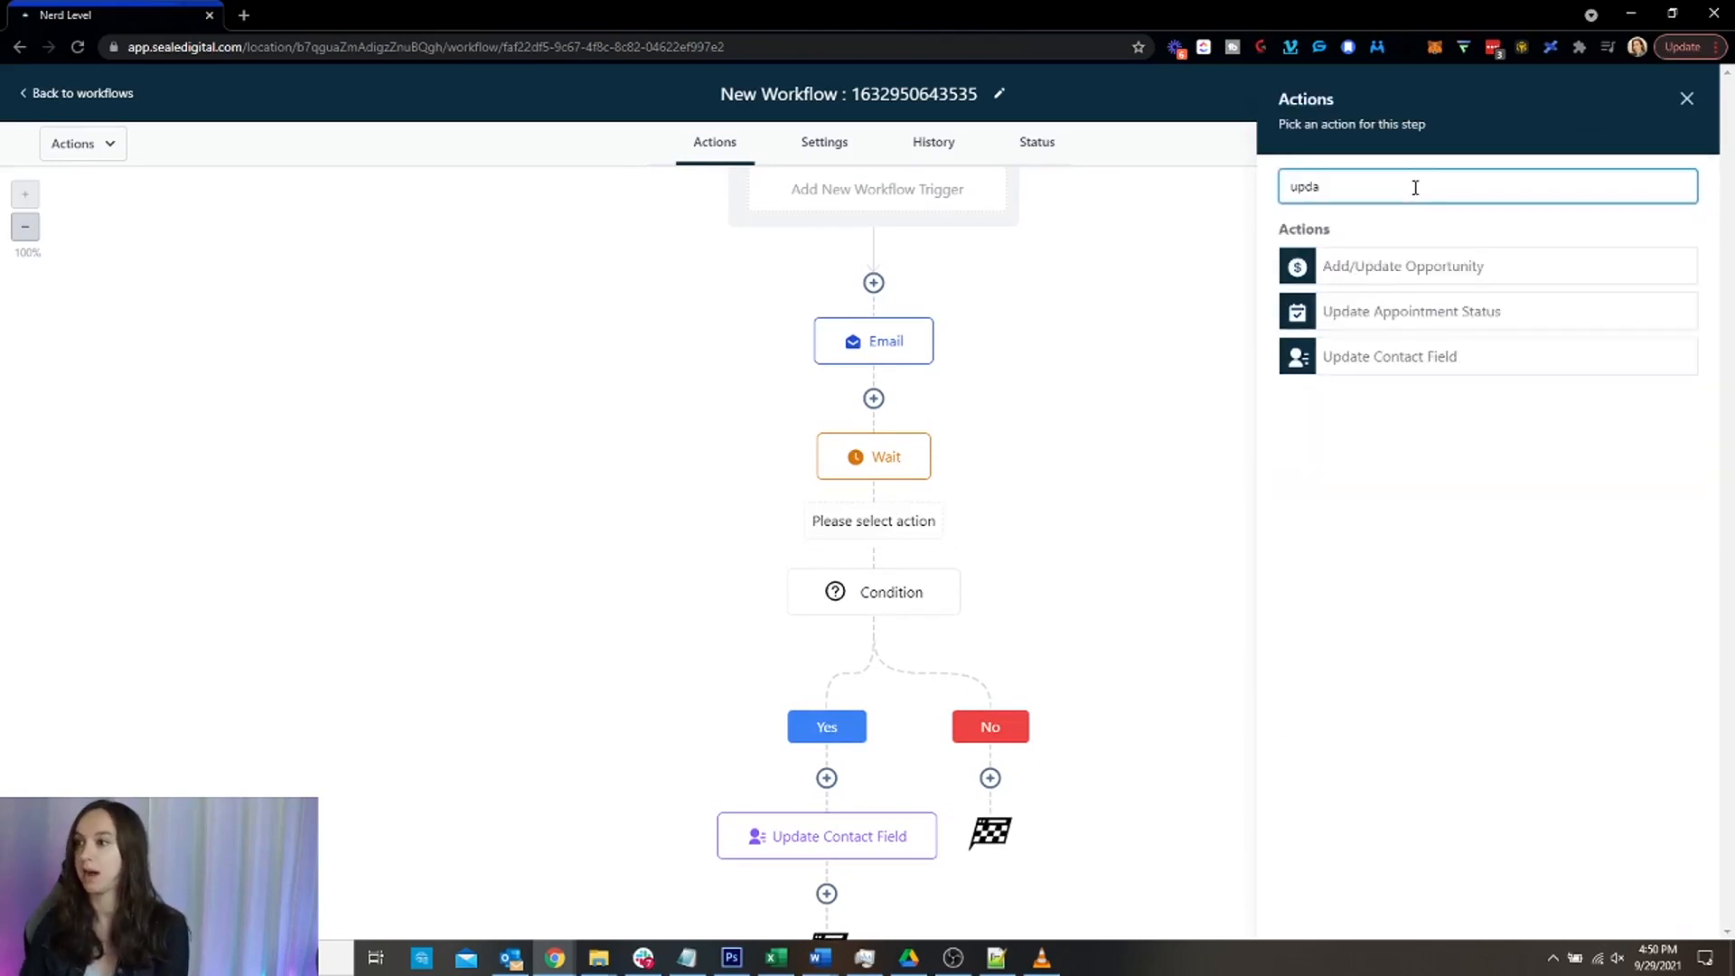
{"action": "left_click", "coordinate": [1416, 359]}
{"action": "left_click", "coordinate": [1321, 274]}
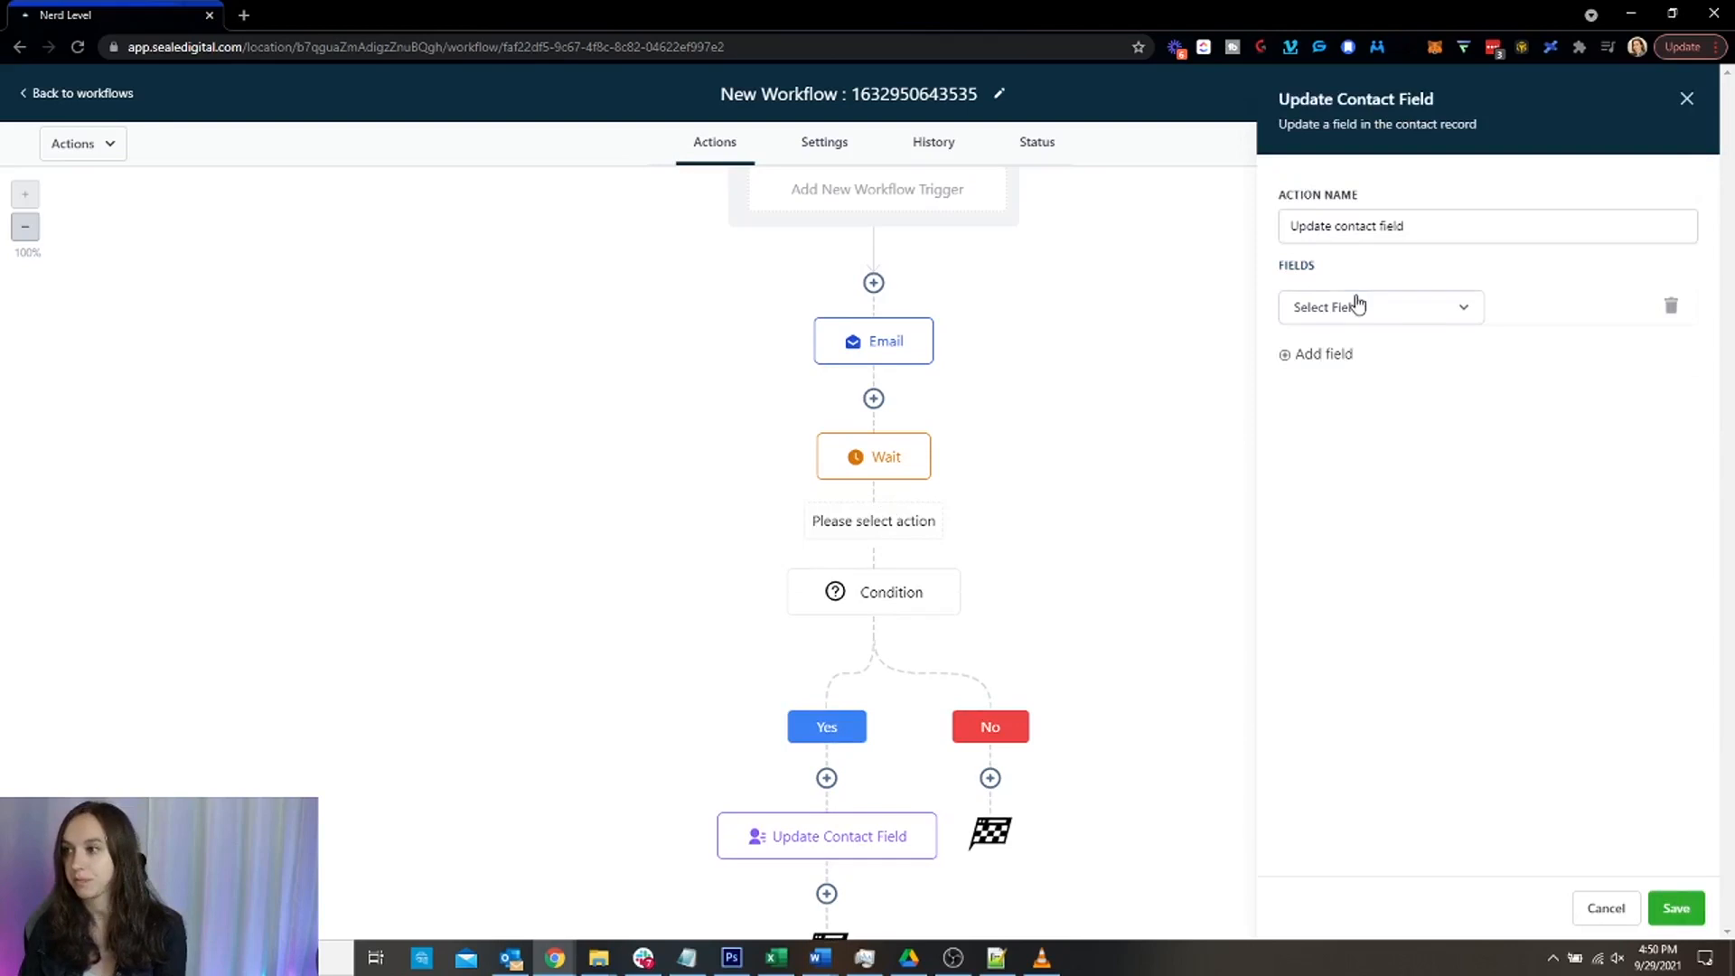
Examine the standard and custom fields the new action can update, and discard the action.
{"action": "left_click", "coordinate": [1358, 307]}
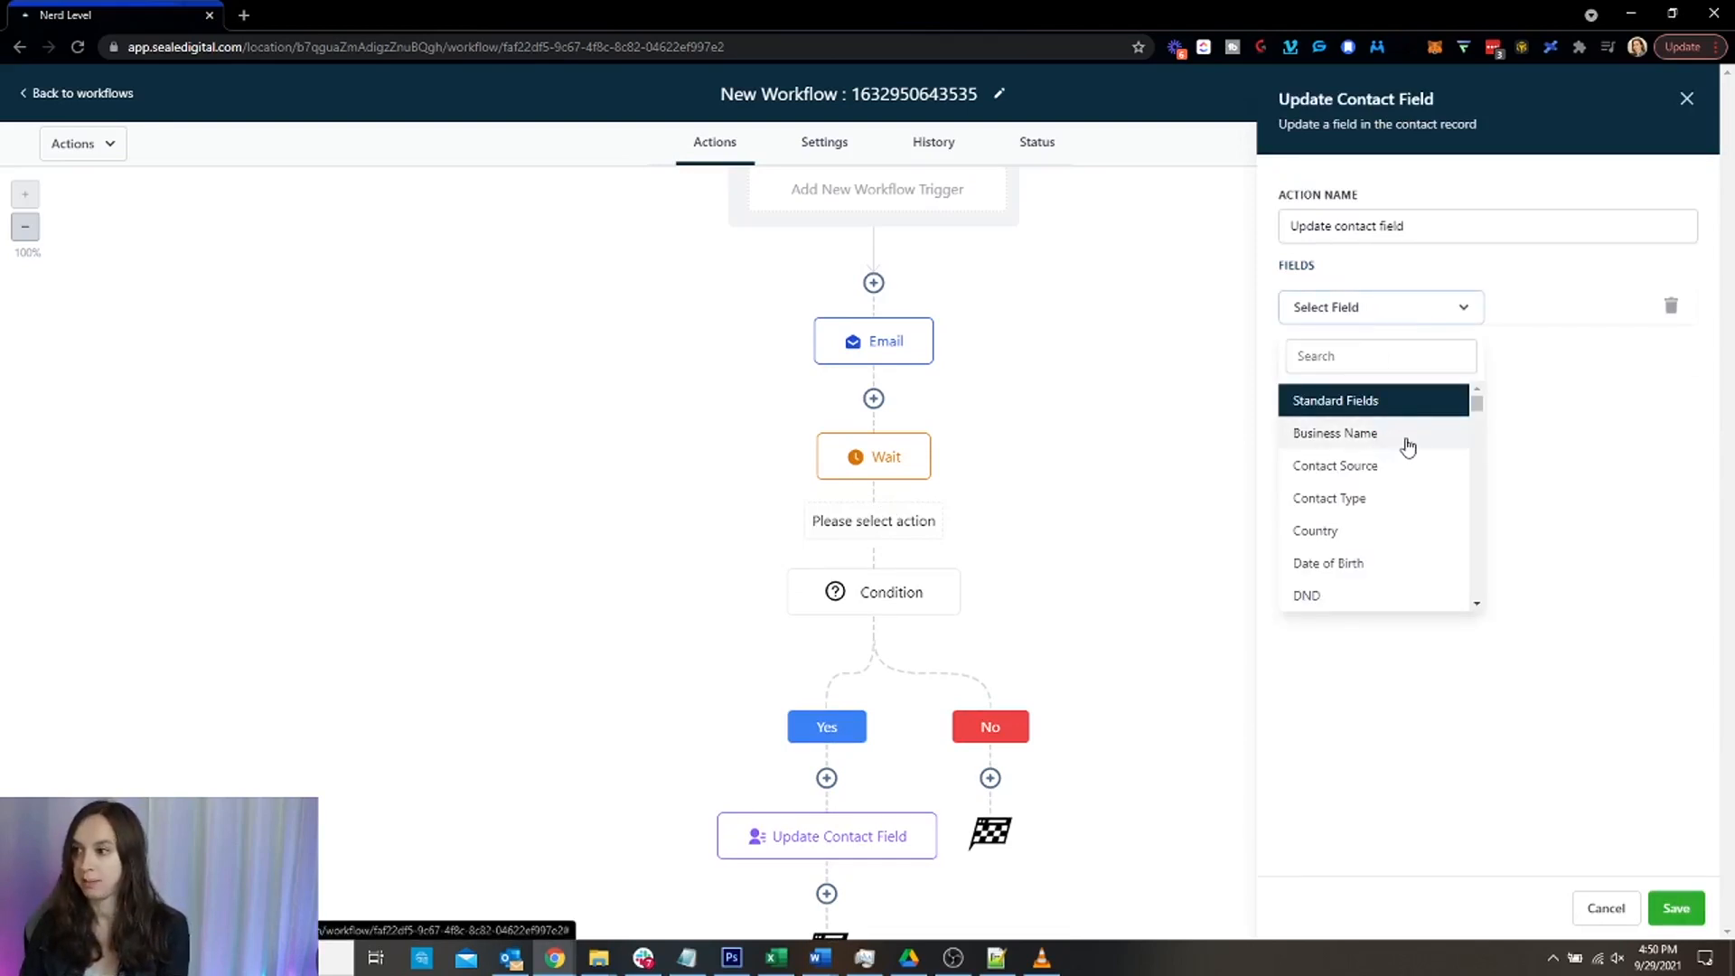
{"action": "scroll", "coordinate": [1408, 449], "scroll_direction": "down", "scroll_amount": 1}
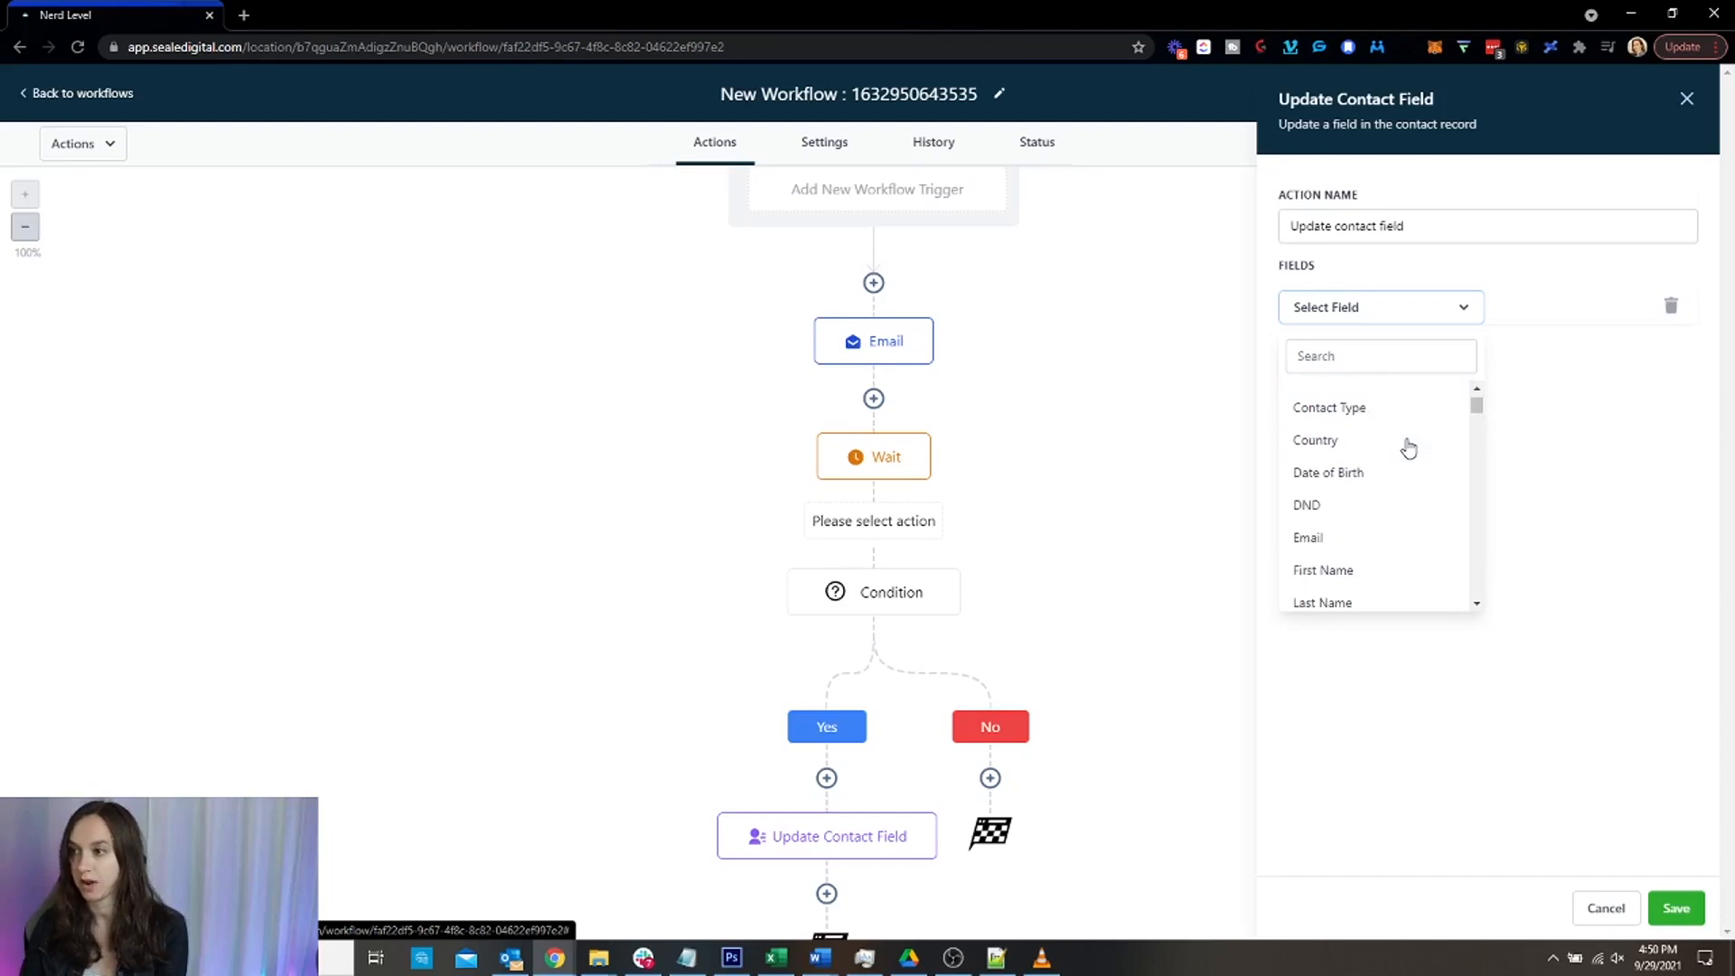
{"action": "scroll", "coordinate": [1408, 449], "scroll_direction": "down", "scroll_amount": 1}
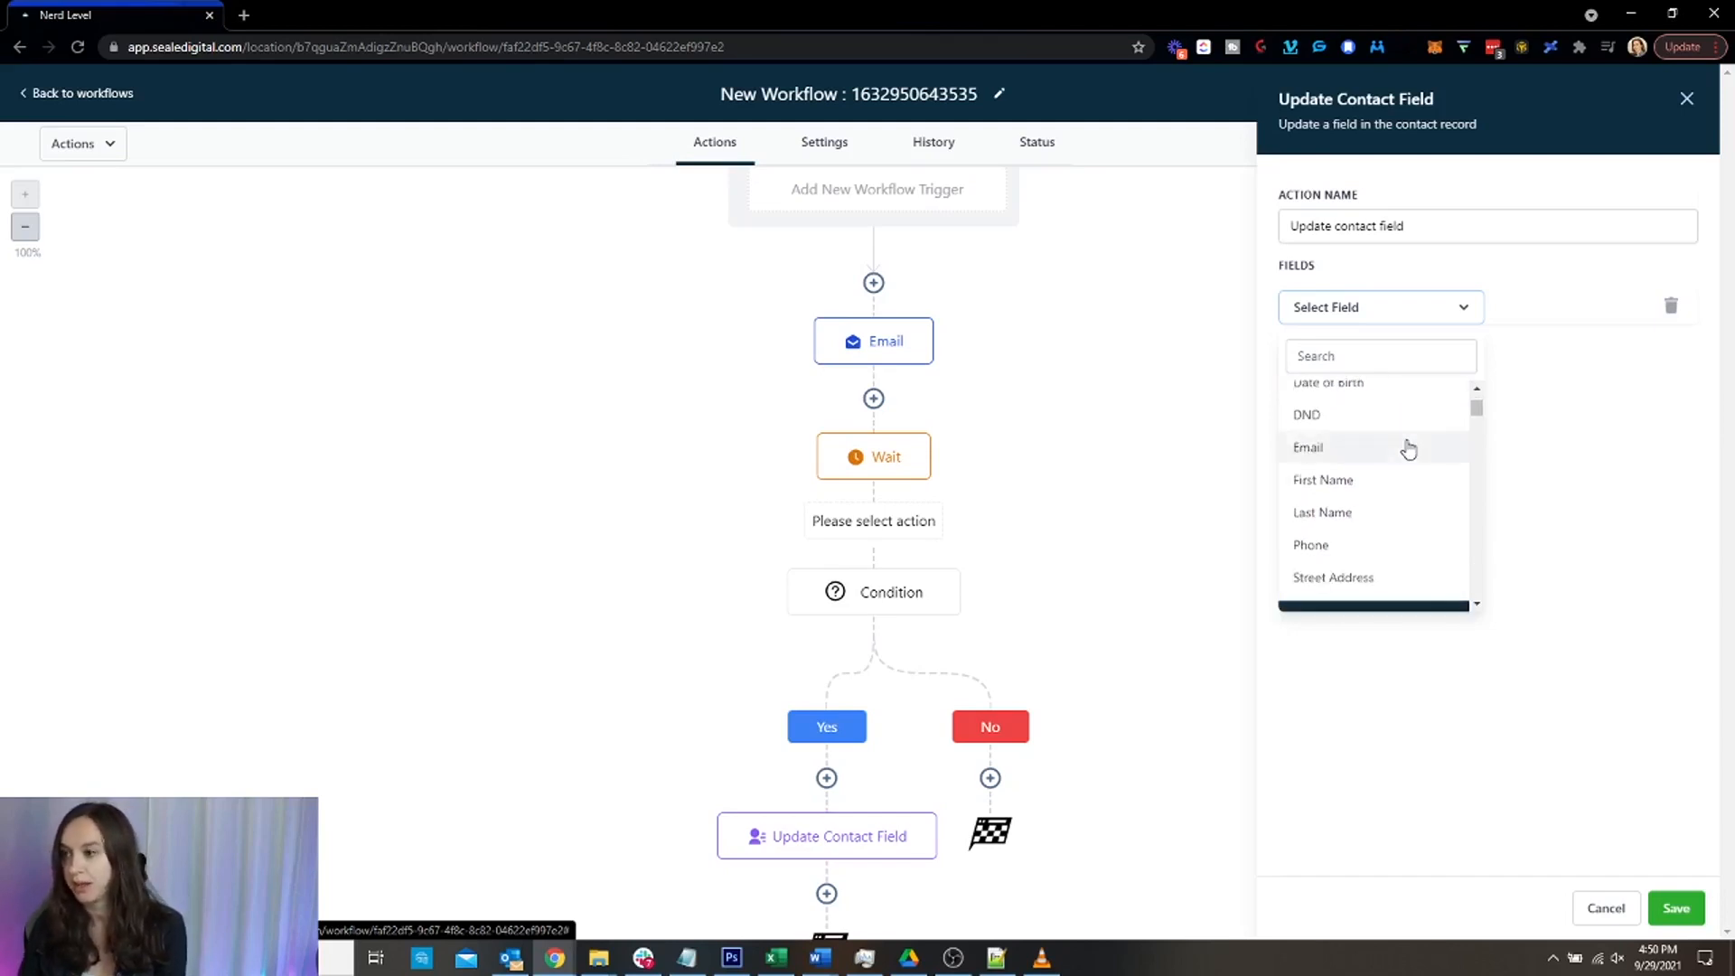
{"action": "scroll", "coordinate": [1408, 448], "scroll_direction": "down", "scroll_amount": 2}
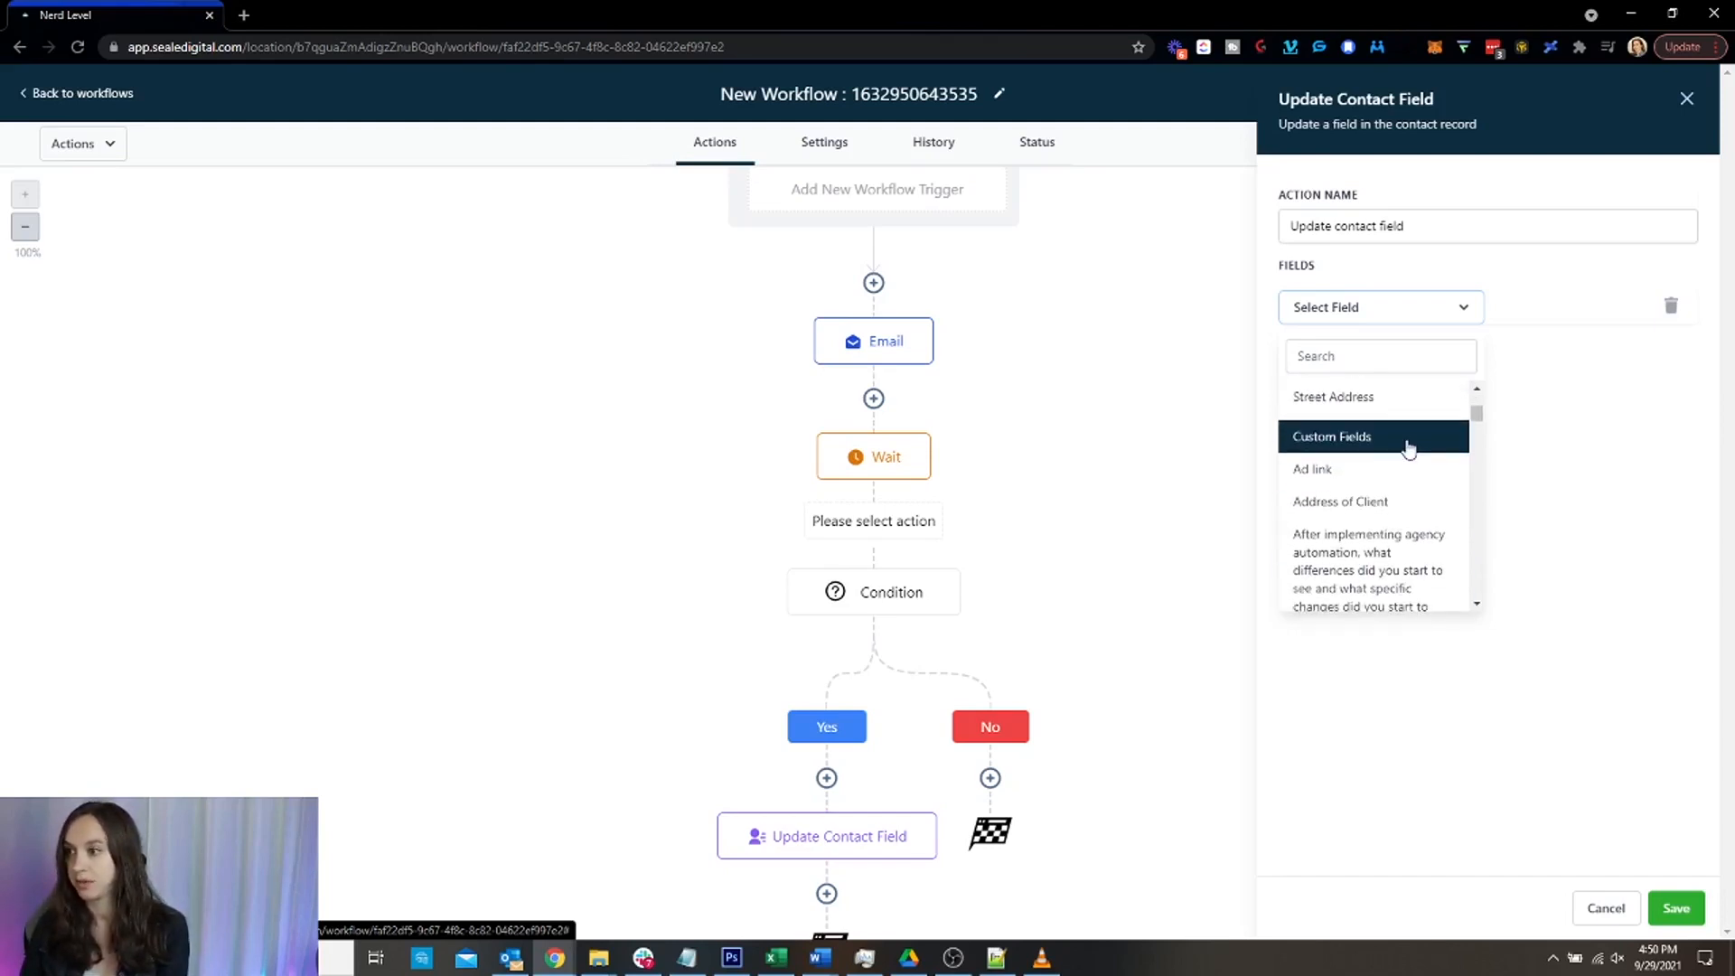
{"action": "scroll", "coordinate": [1408, 449], "scroll_direction": "up", "scroll_amount": 1}
{"action": "scroll", "coordinate": [1408, 448], "scroll_direction": "down", "scroll_amount": 2}
{"action": "scroll", "coordinate": [1409, 450], "scroll_direction": "up", "scroll_amount": 4}
{"action": "scroll", "coordinate": [1408, 450], "scroll_direction": "down", "scroll_amount": 2}
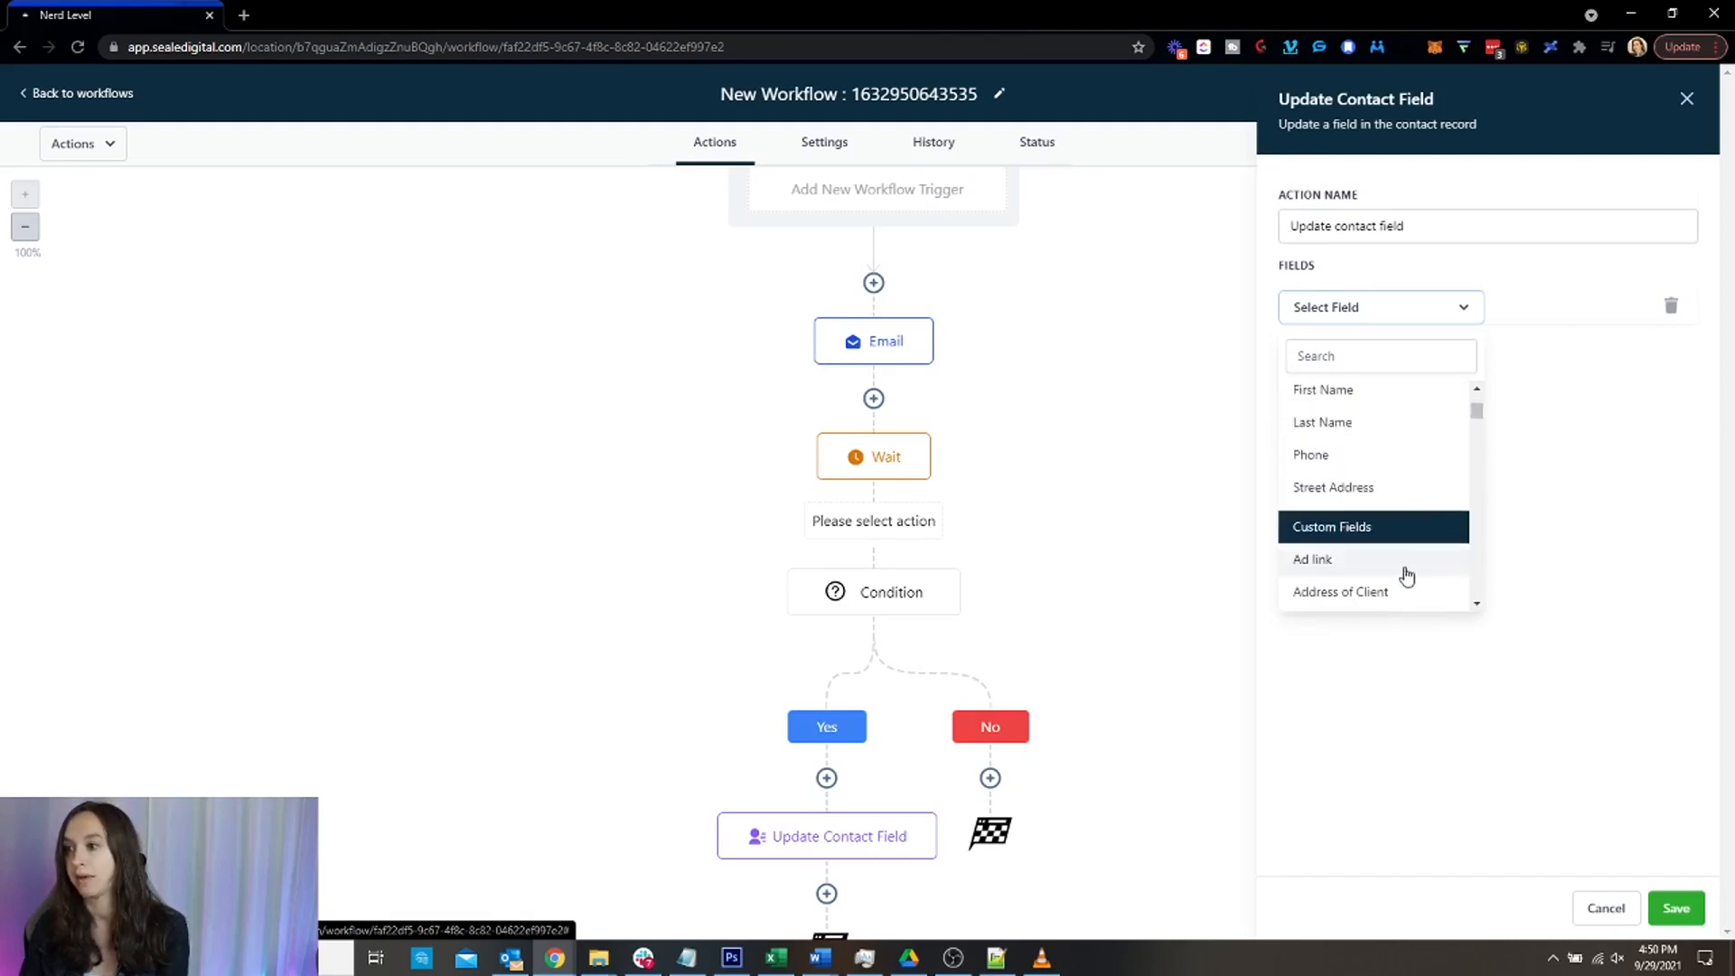
{"action": "scroll", "coordinate": [1386, 523], "scroll_direction": "up", "scroll_amount": 3}
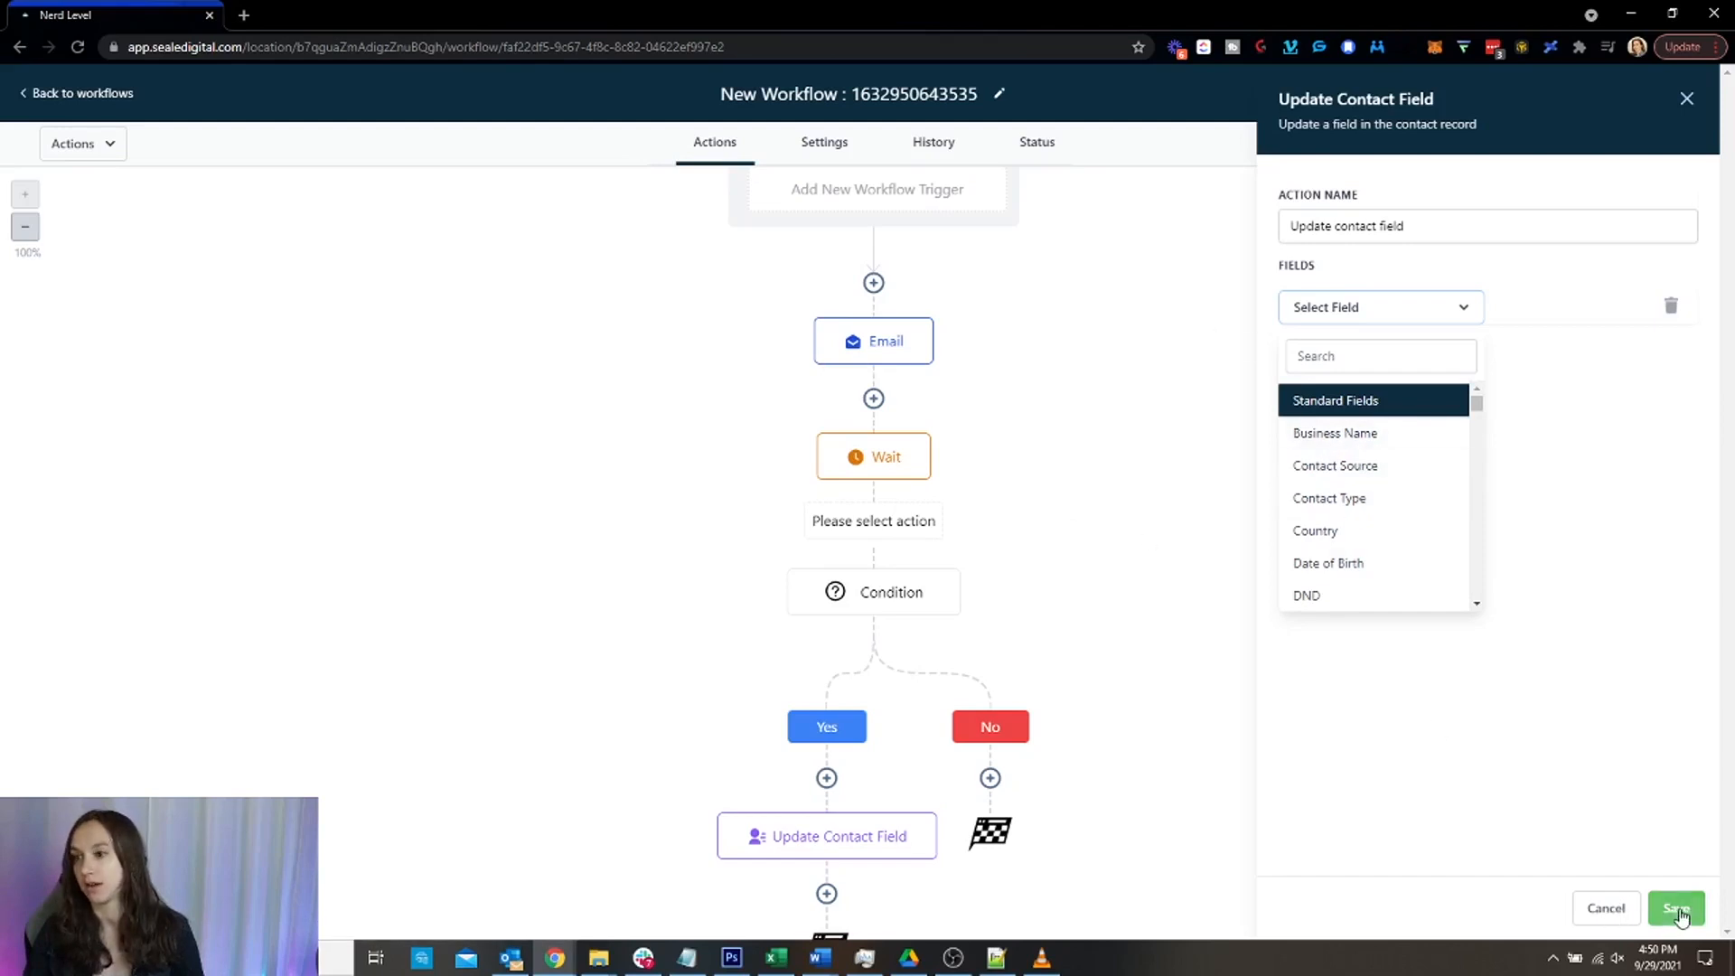
{"action": "left_click", "coordinate": [1614, 913]}
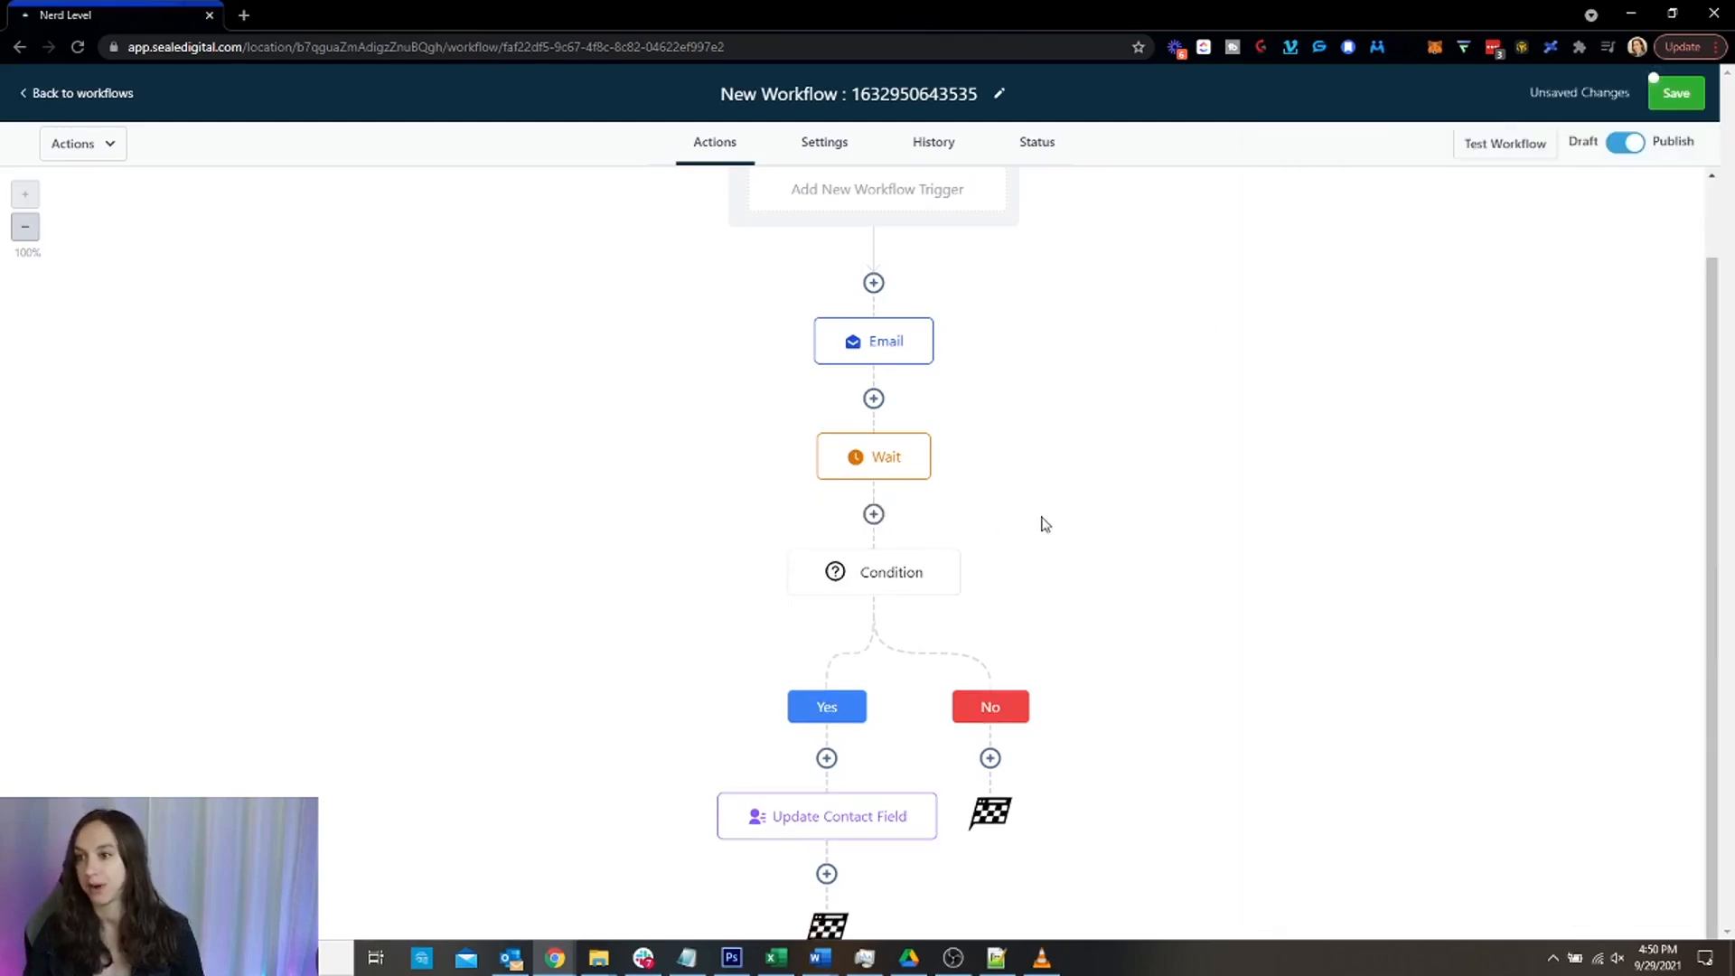
Review the settings of the Email step and the contact-reply and timeout settings of the Wait step.
{"action": "scroll", "coordinate": [1021, 461], "scroll_direction": "up", "scroll_amount": 1}
{"action": "scroll", "coordinate": [1100, 476], "scroll_direction": "down", "scroll_amount": 2}
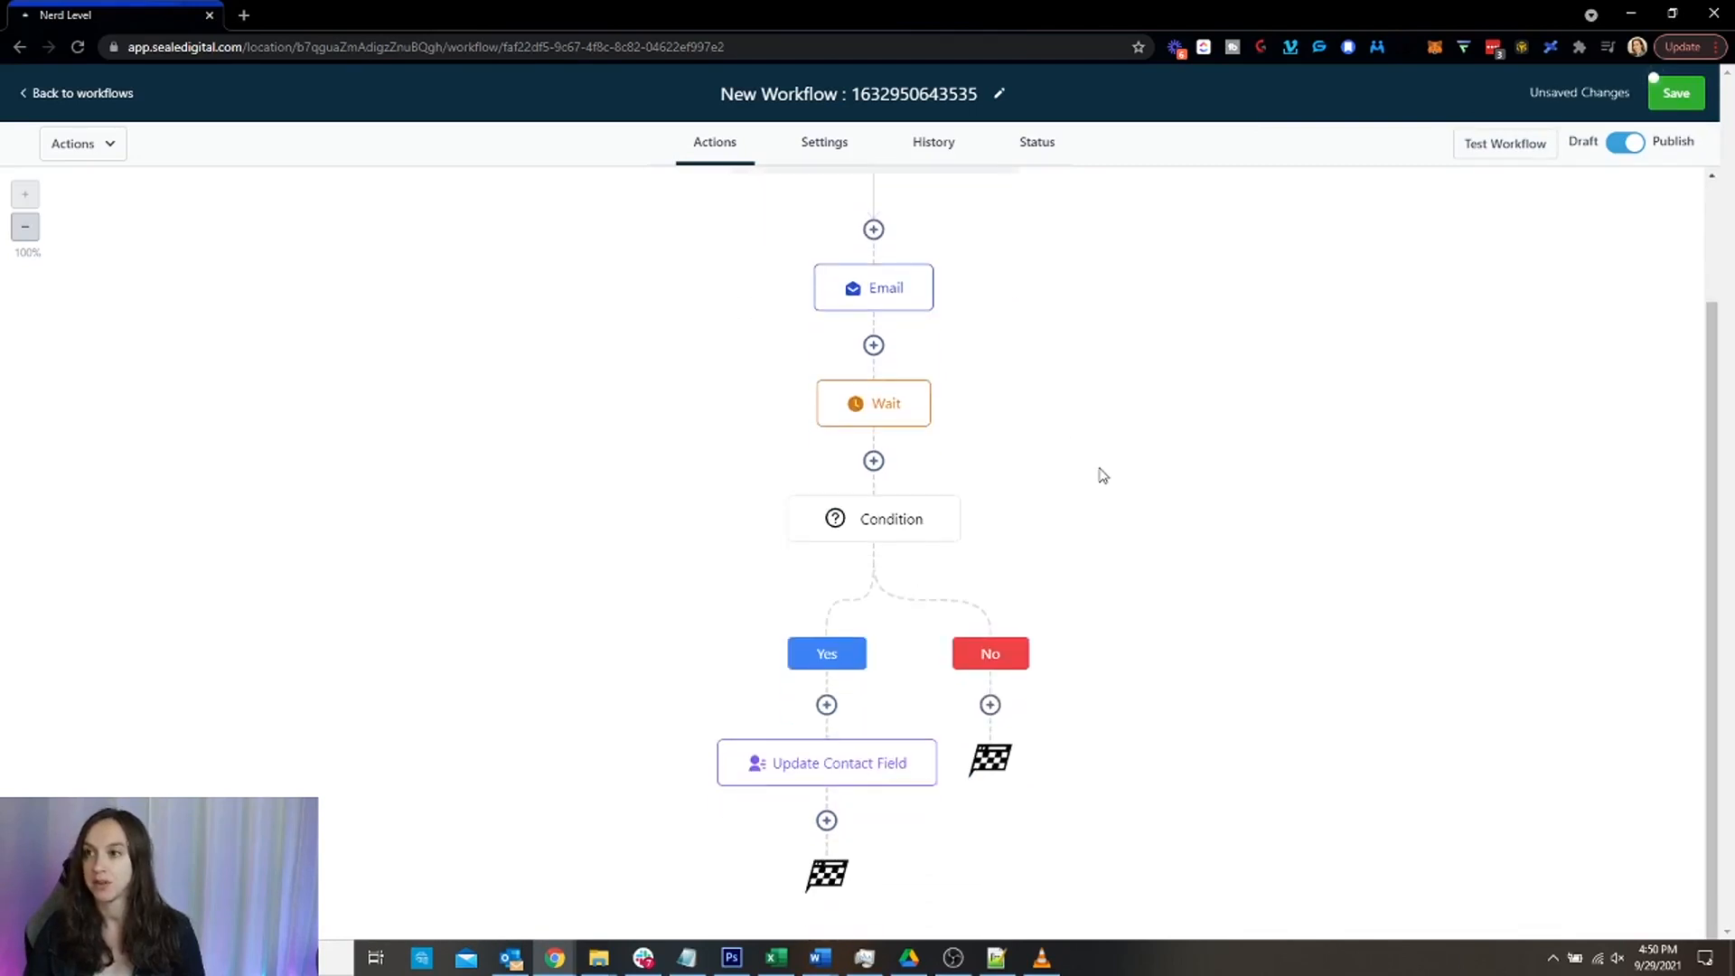
{"action": "left_click", "coordinate": [904, 288]}
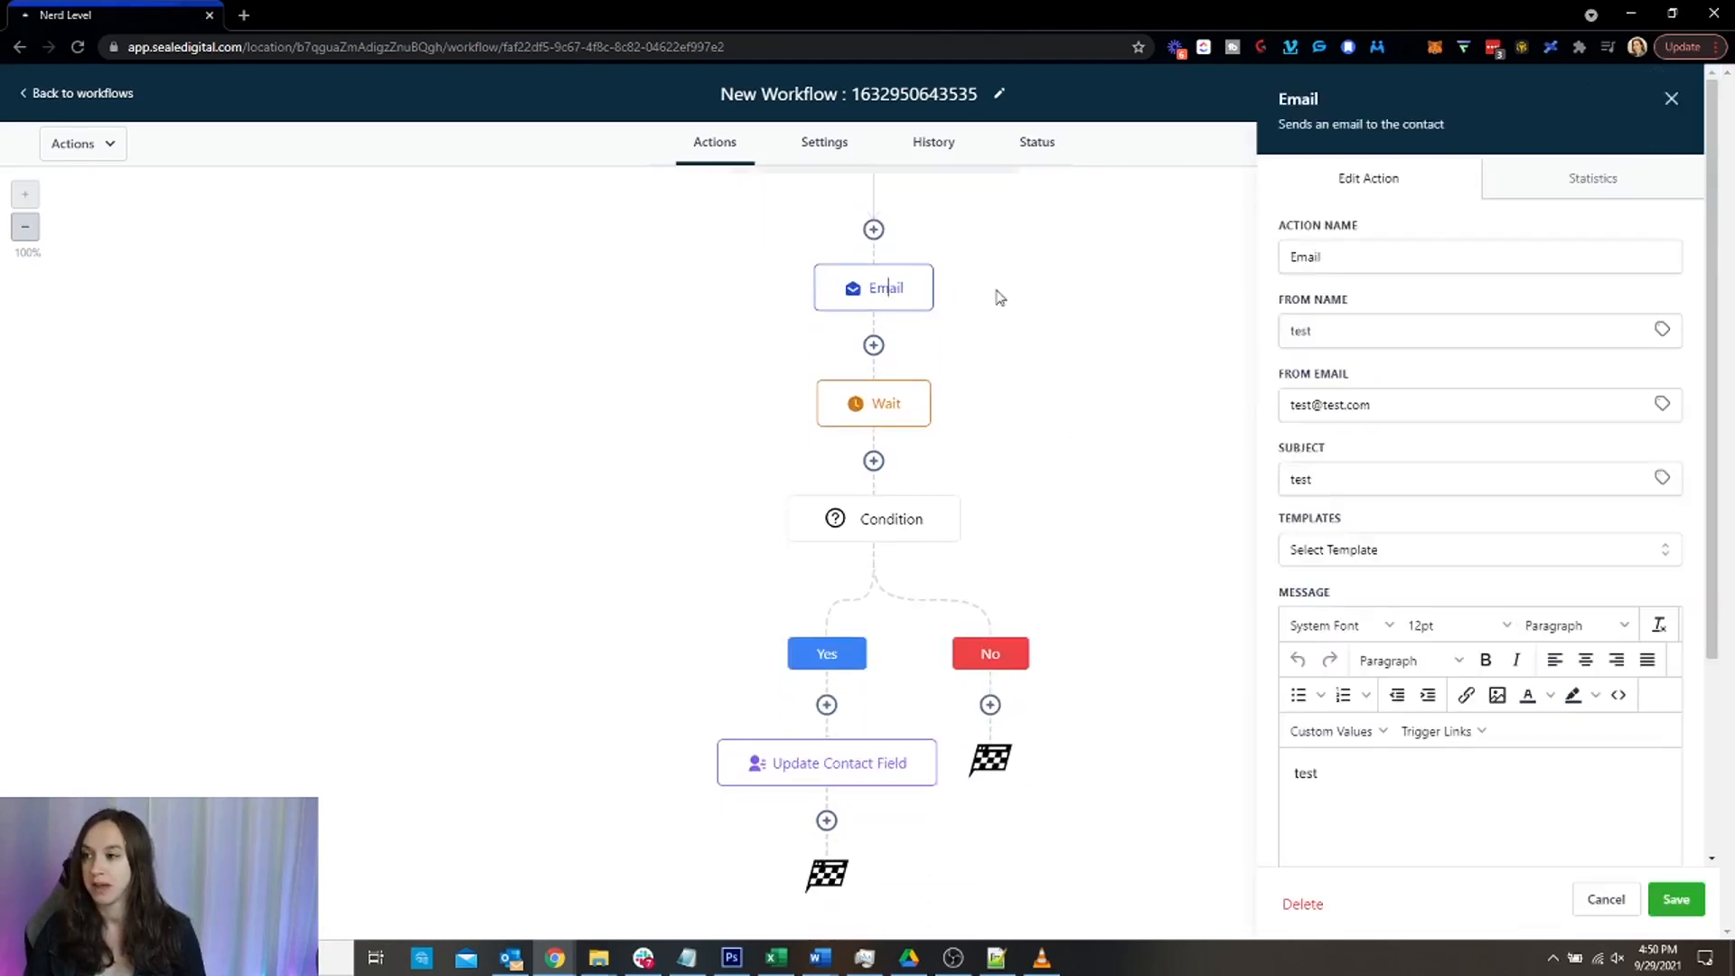
{"action": "left_click", "coordinate": [1672, 99]}
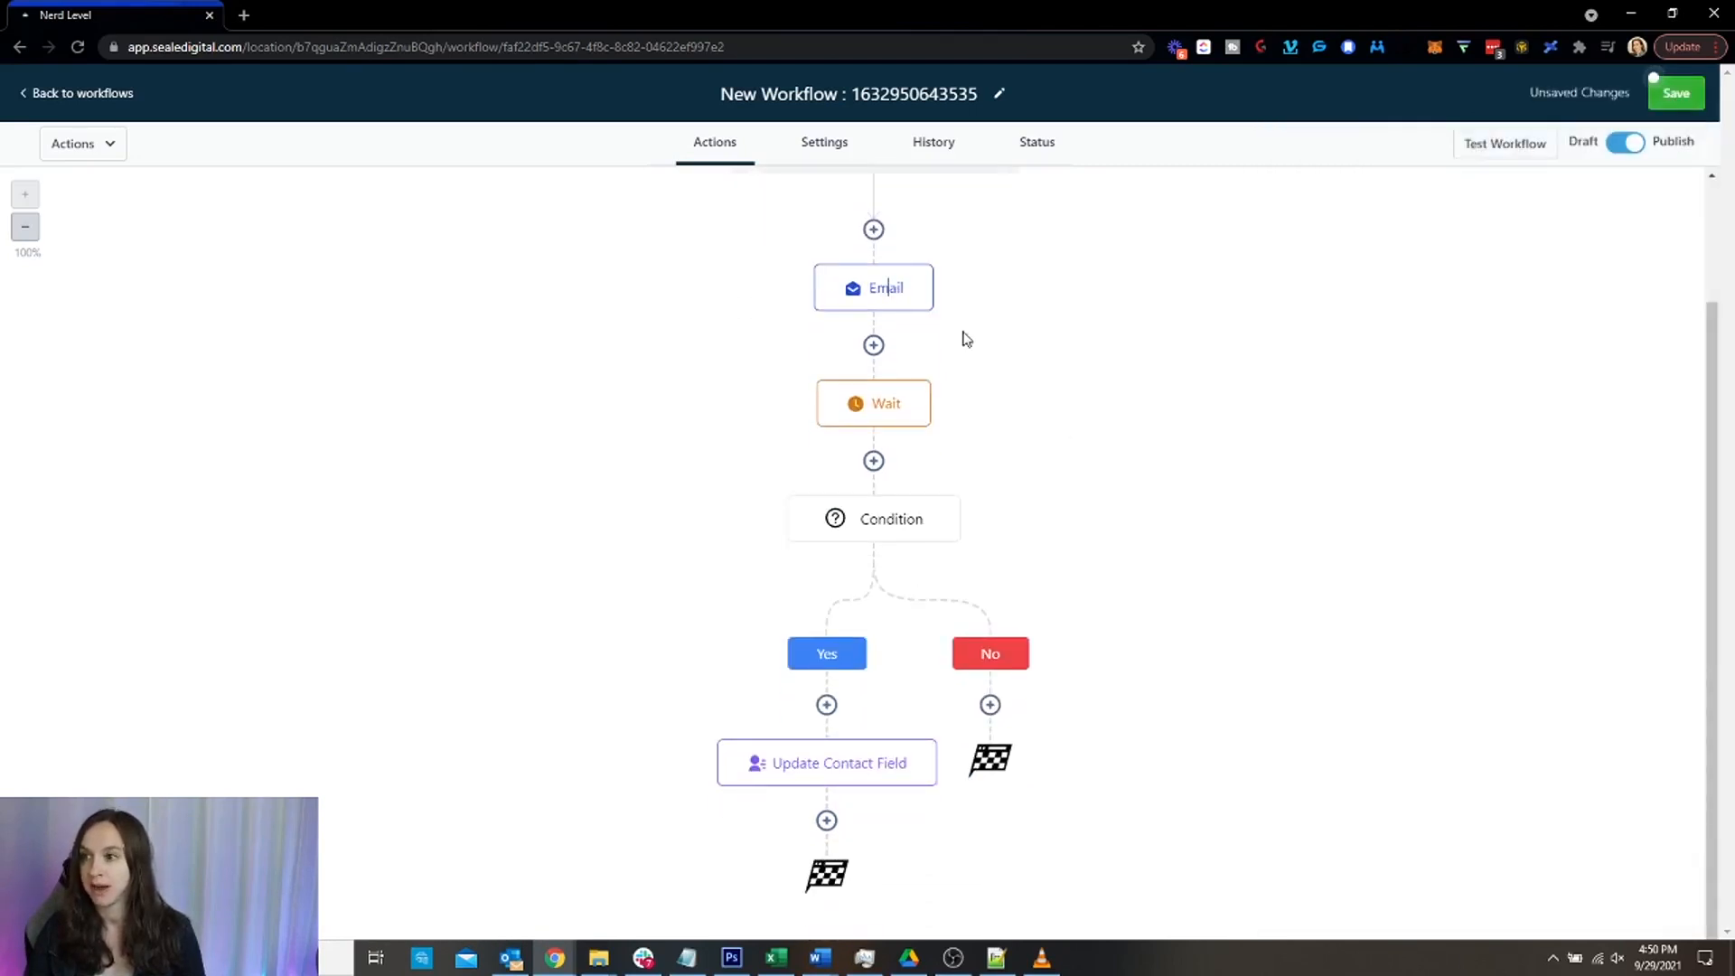
{"action": "left_click", "coordinate": [875, 416]}
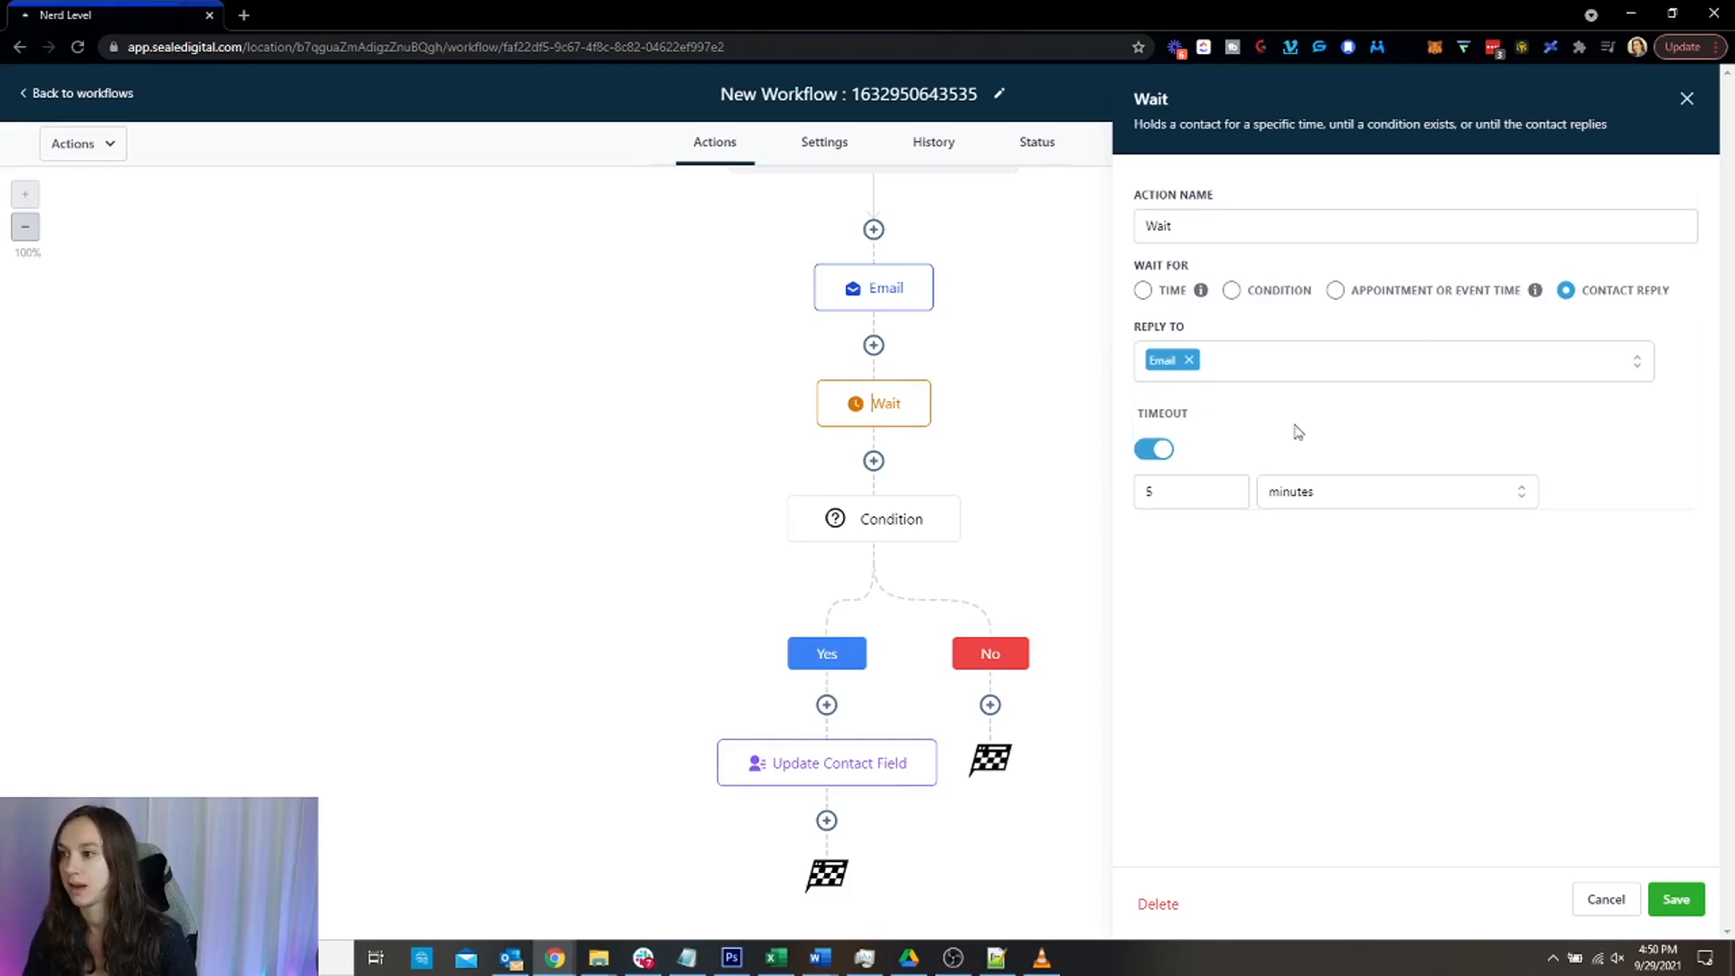
{"action": "left_click", "coordinate": [1160, 493]}
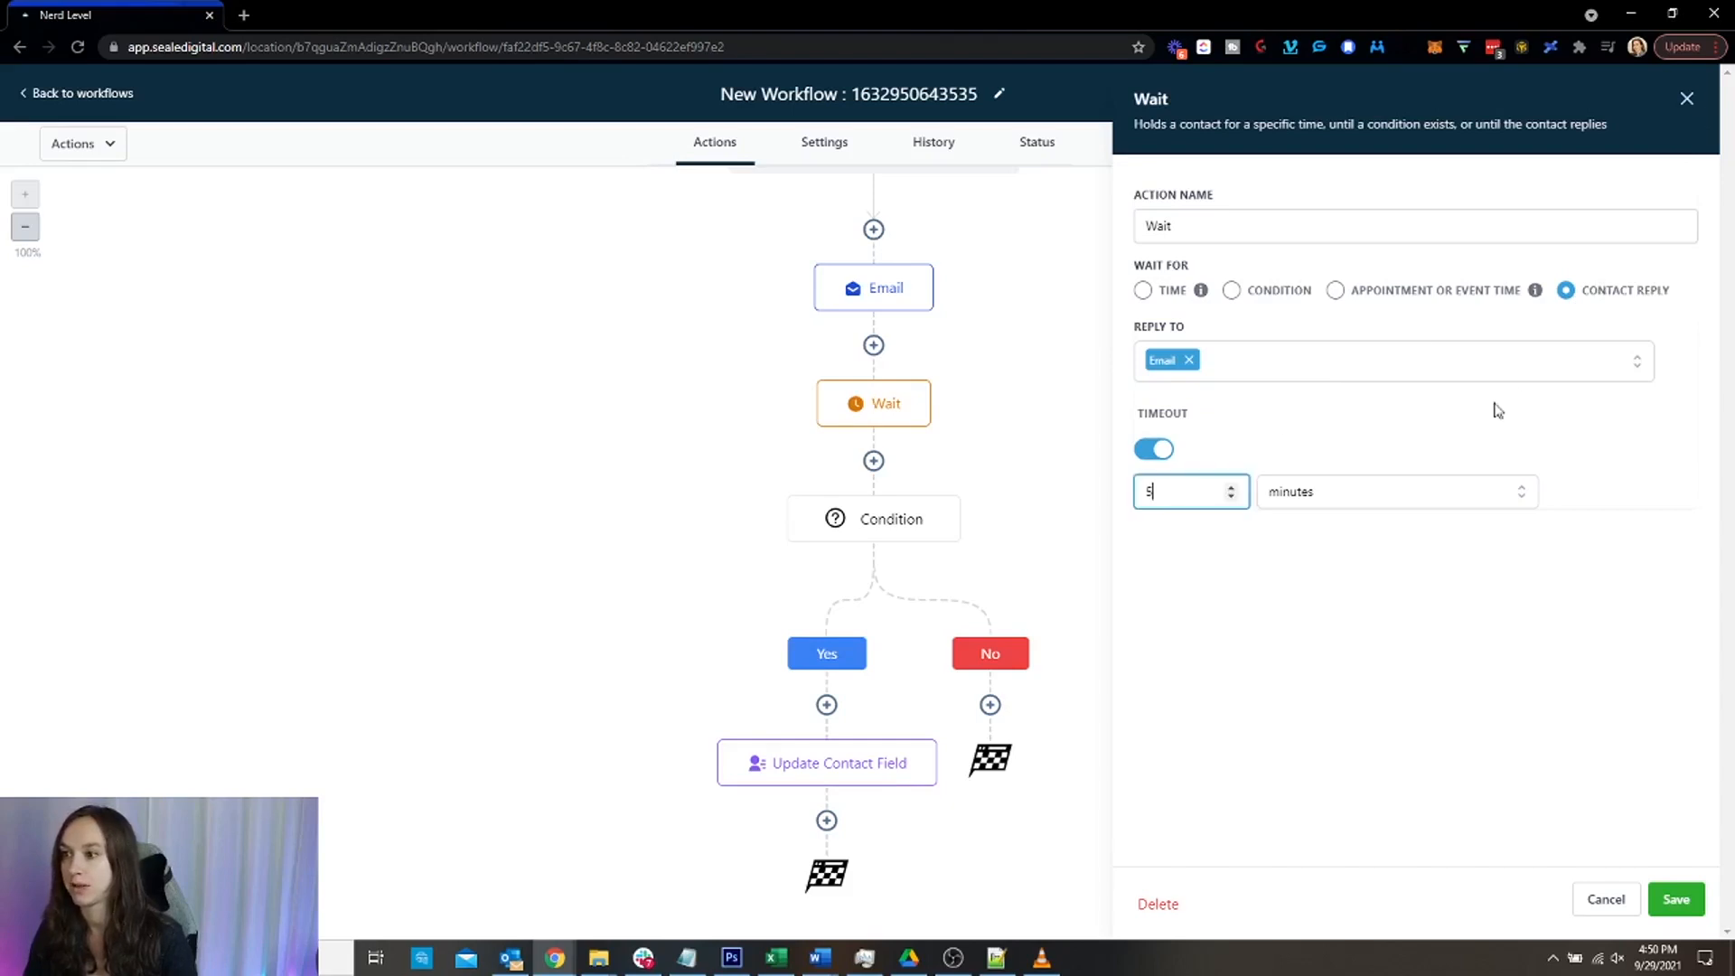
{"action": "left_click", "coordinate": [1688, 99]}
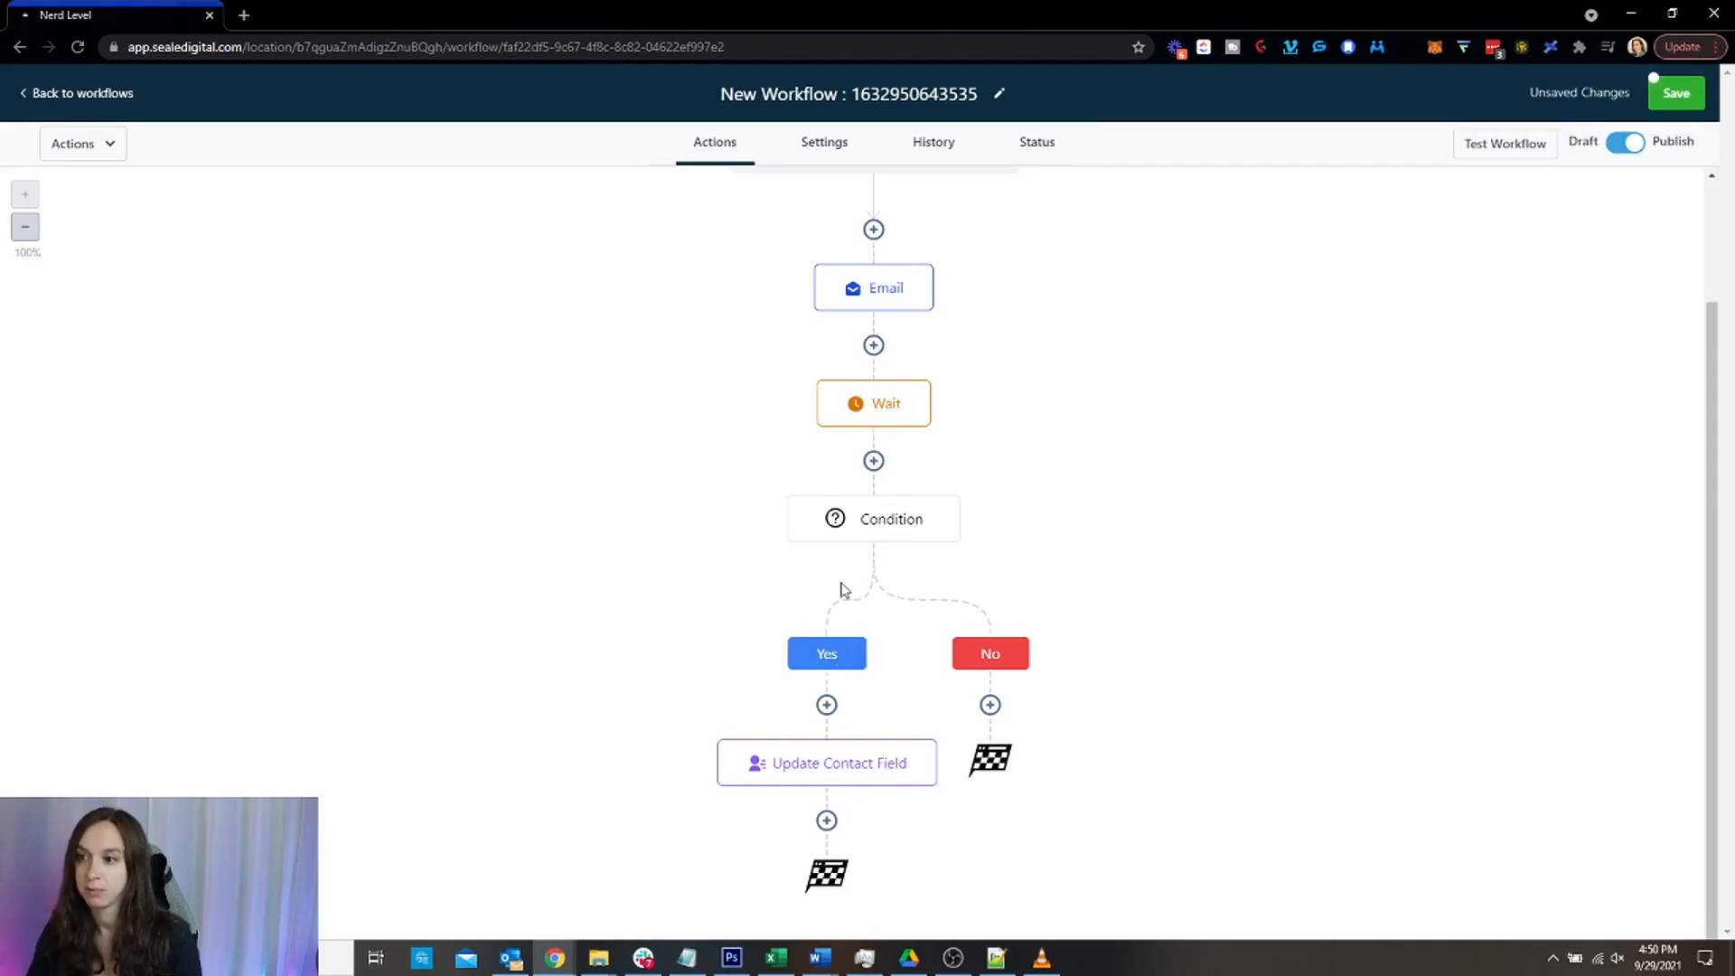
Review the segment of the condition and the settings of the Yes branch's Update Contact Field action.
{"action": "left_click", "coordinate": [913, 520]}
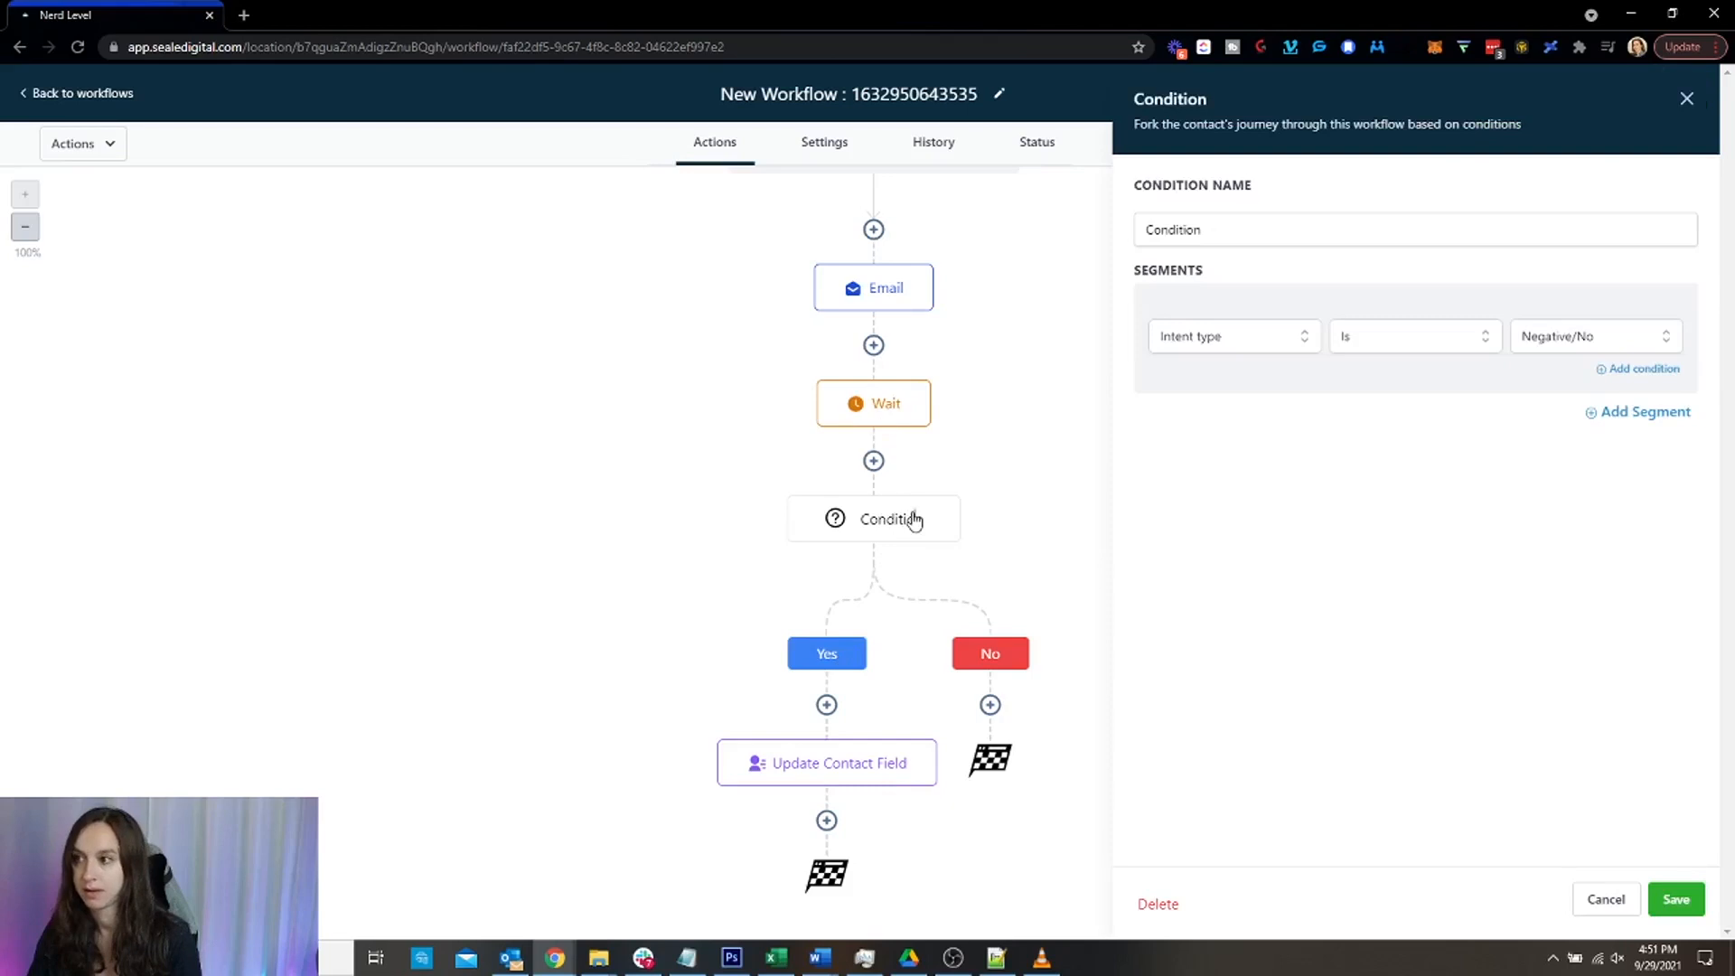
{"action": "left_click", "coordinate": [1687, 100]}
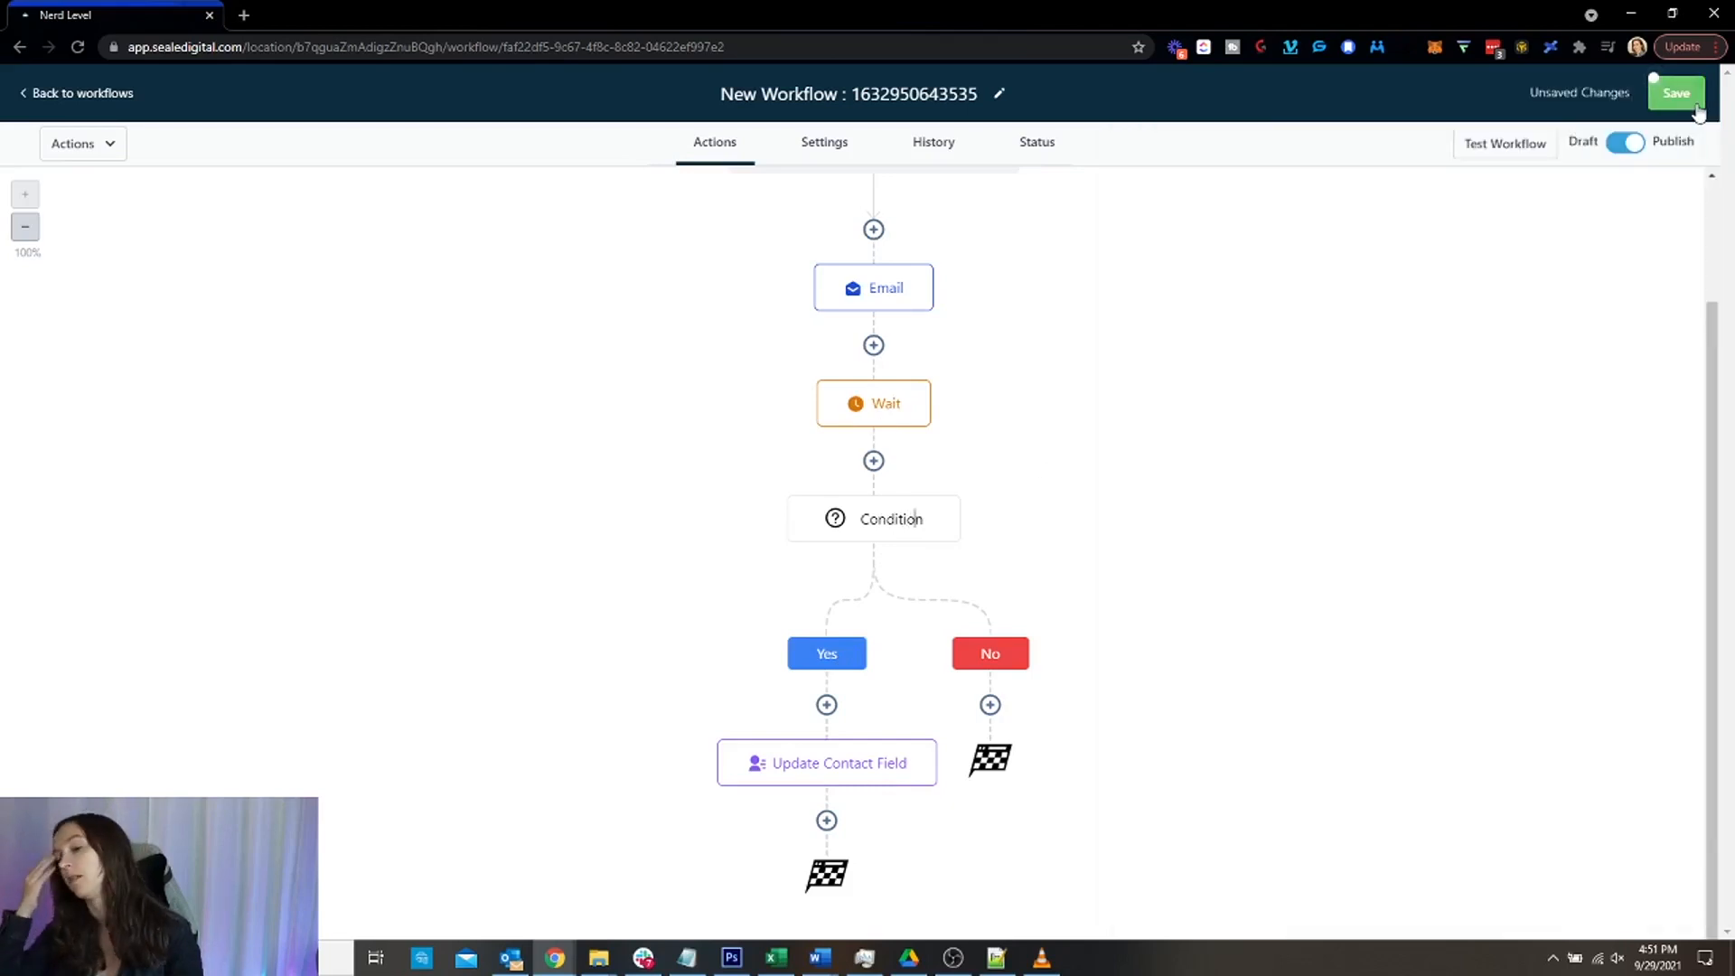
{"action": "left_click", "coordinate": [767, 767]}
{"action": "left_click", "coordinate": [1687, 99]}
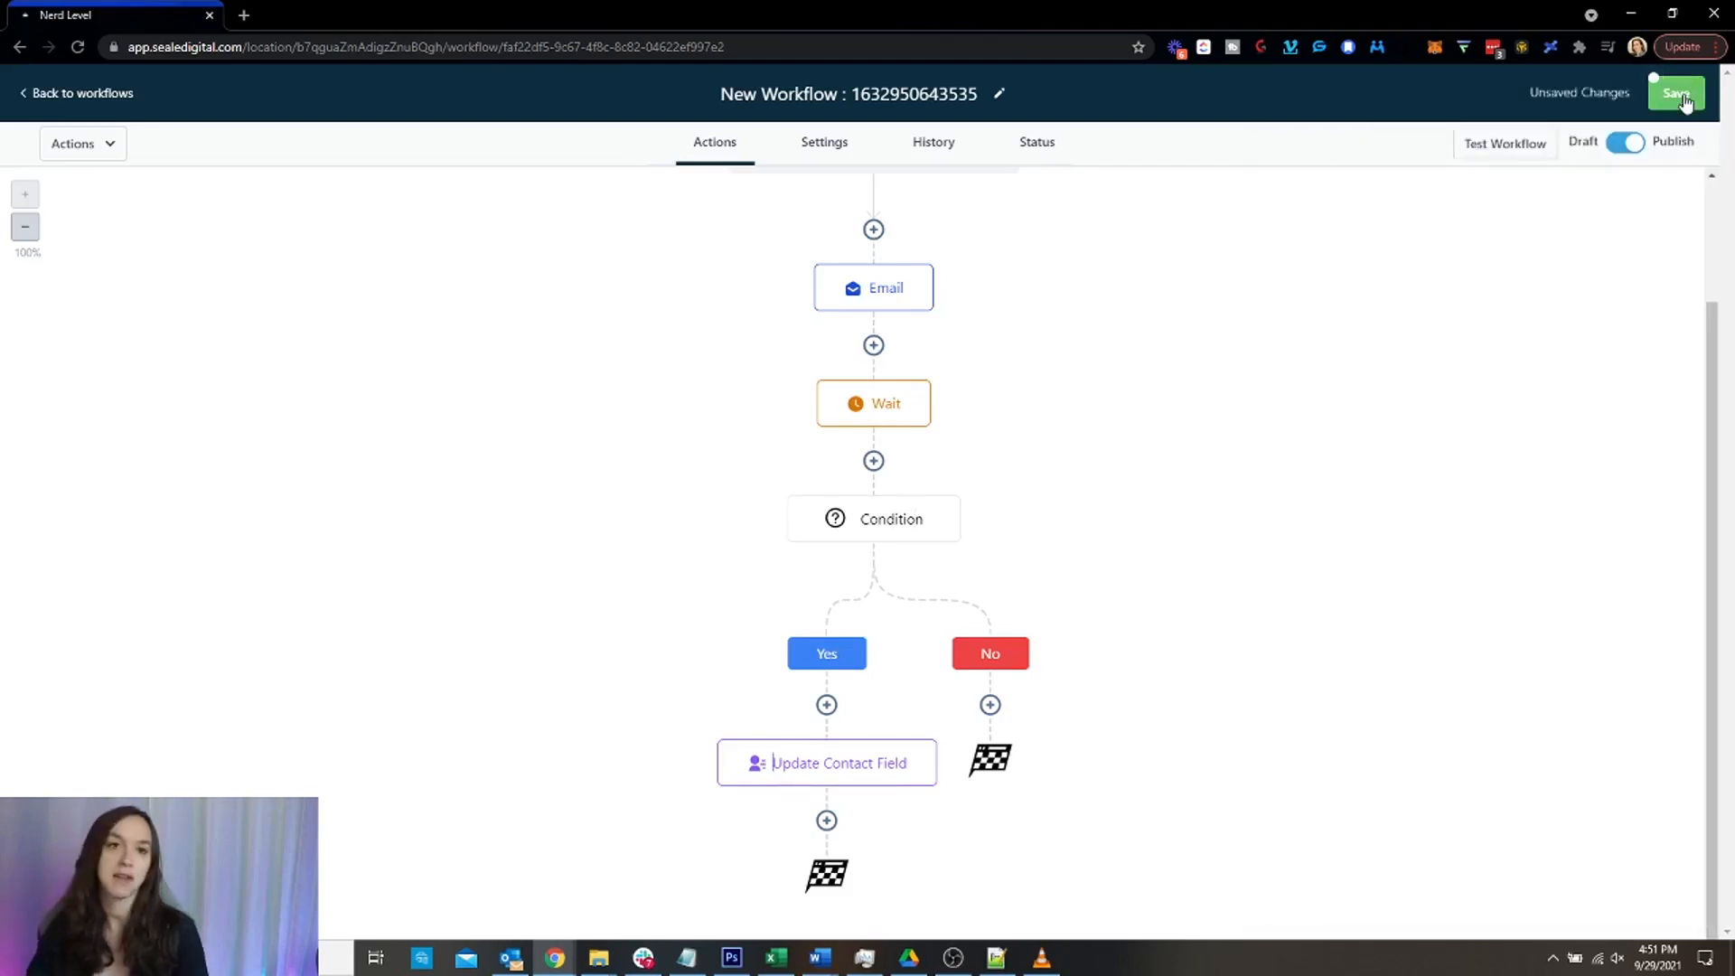